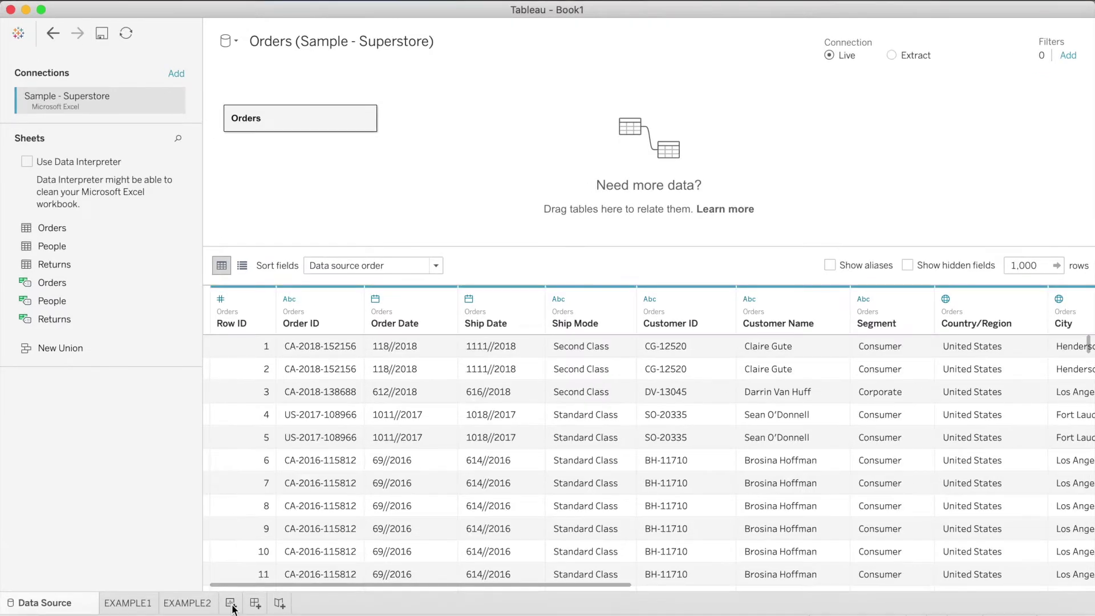
# Step: Add a new blank worksheet and rename it WATERFALL CATEGORICAL
pyautogui.click(246, 588)
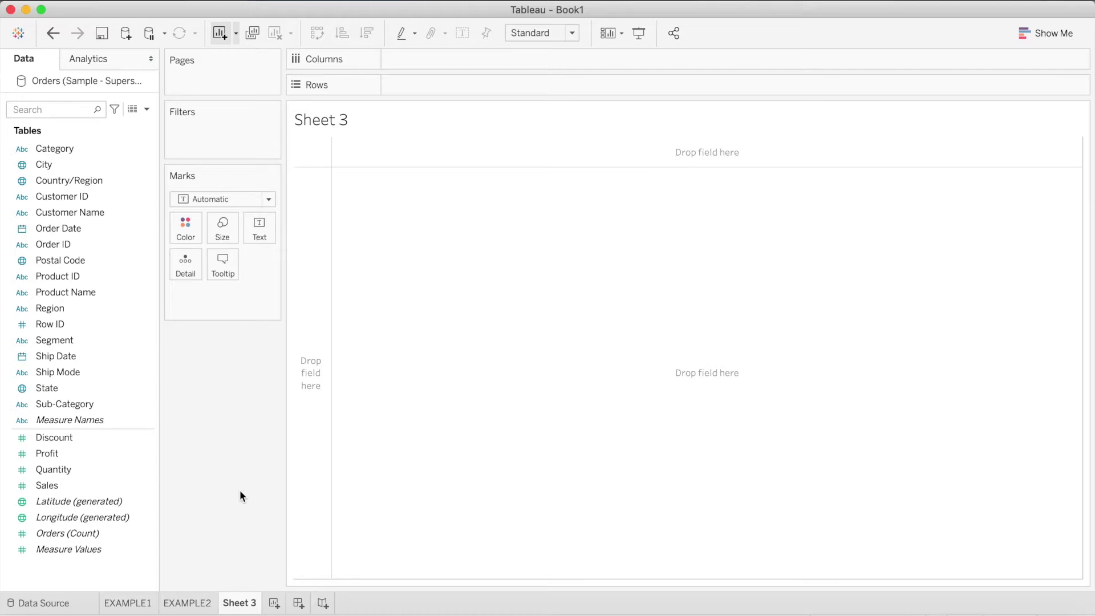
pyautogui.rightClick(240, 603)
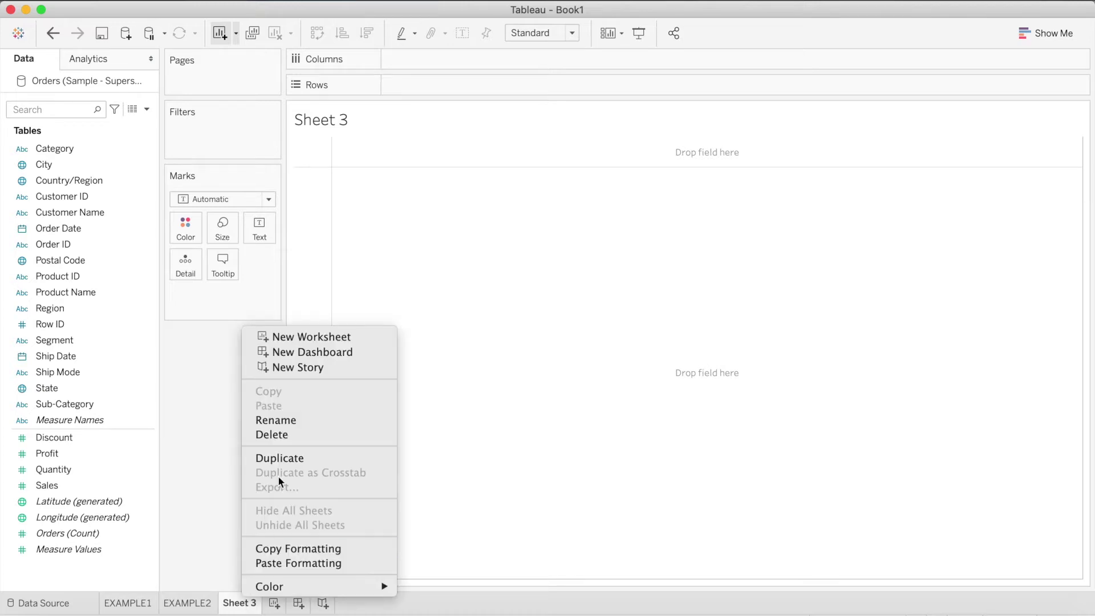
pyautogui.click(325, 420)
pyautogui.write('WATERFALL CATEGORICAL')
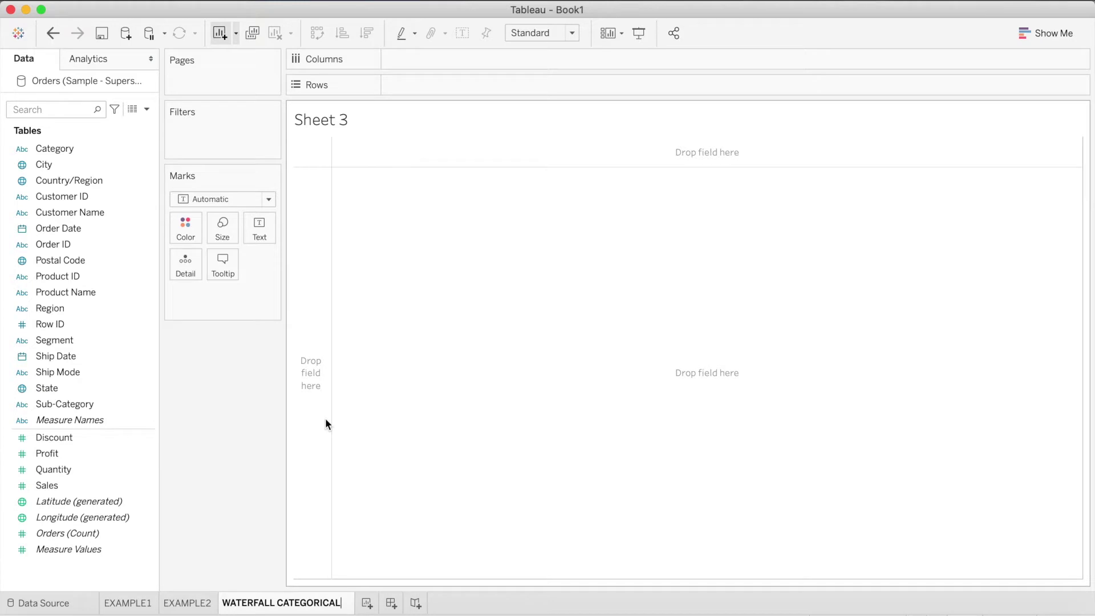
pyautogui.press('Return')
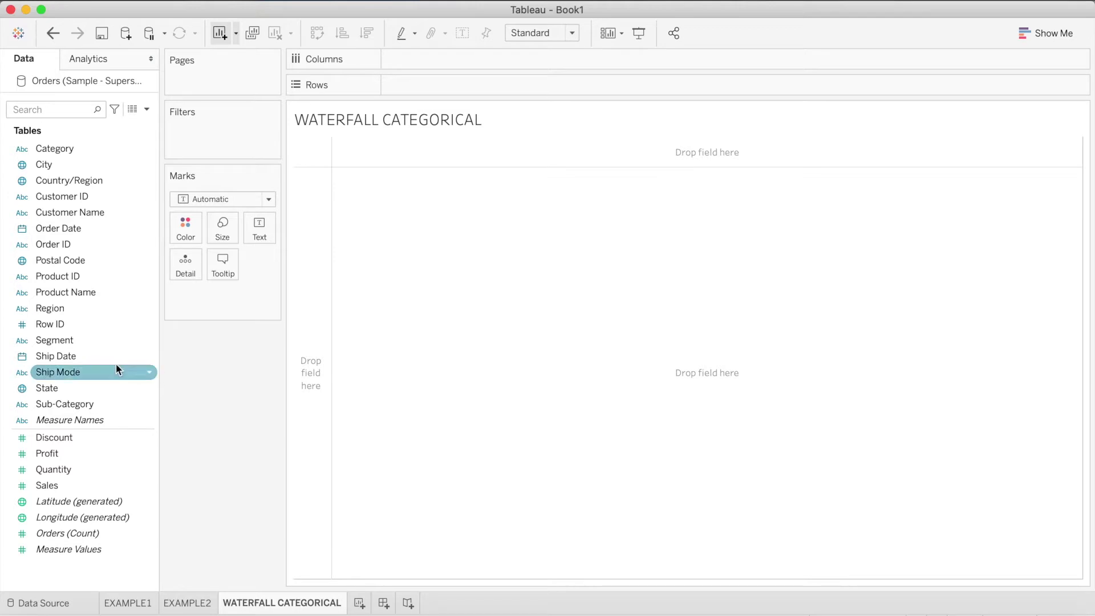
# Step: Plot SUM(Profit) for each Sub-Category with Sub-Category on Columns and Profit on Rows
pyautogui.moveTo(90, 404); pyautogui.dragTo(462, 58)
pyautogui.moveTo(78, 454); pyautogui.dragTo(447, 90)
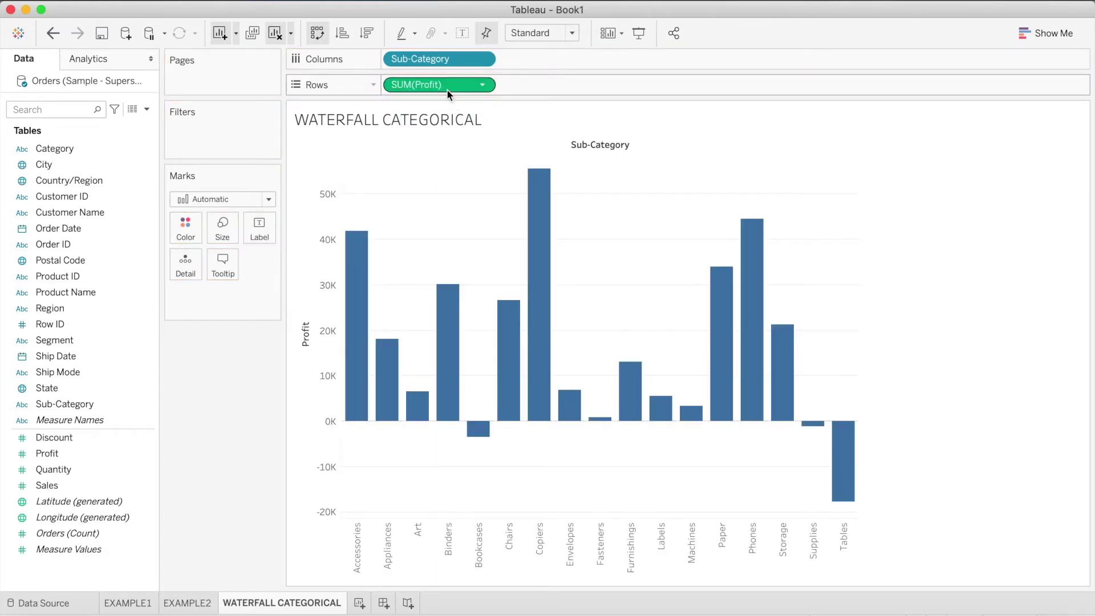
pyautogui.moveTo(371, 363)
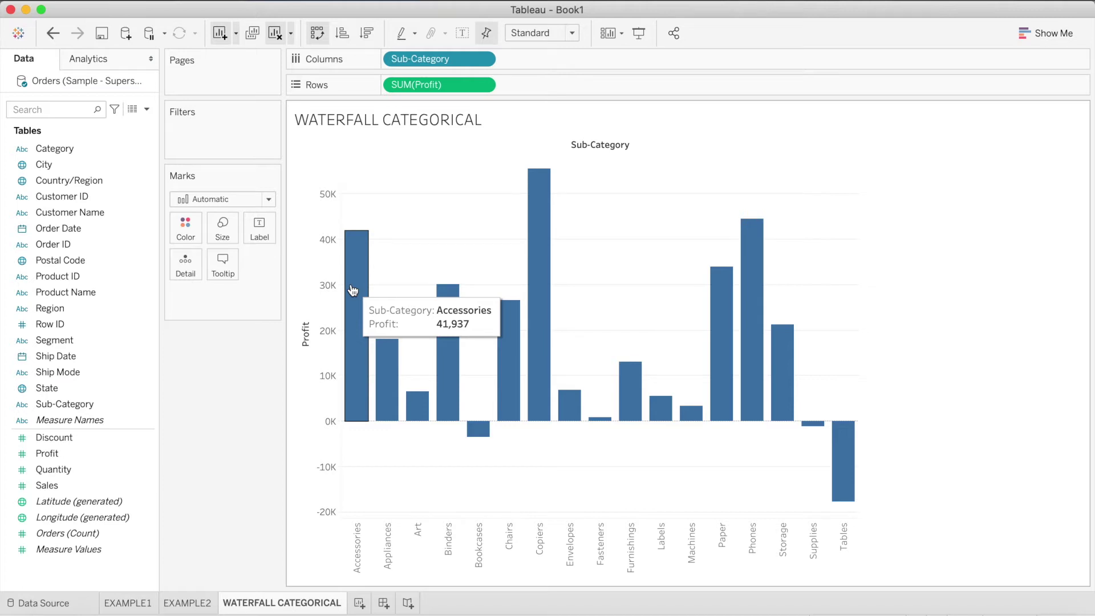
# Step: Apply a Running Total quick table calculation to SUM(Profit)
pyautogui.click(483, 86)
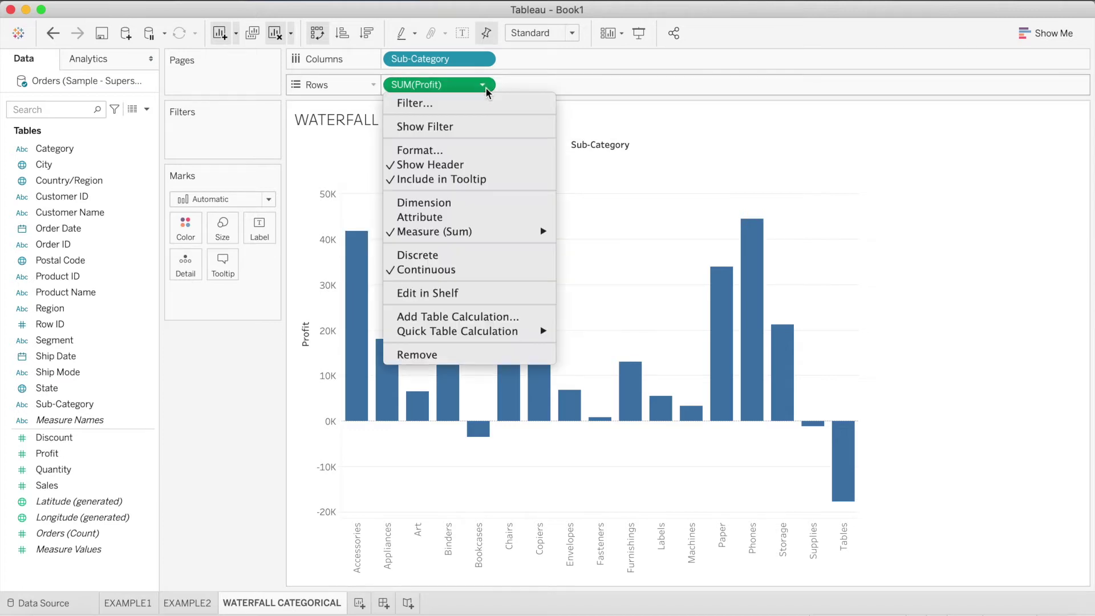
pyautogui.moveTo(460, 333)
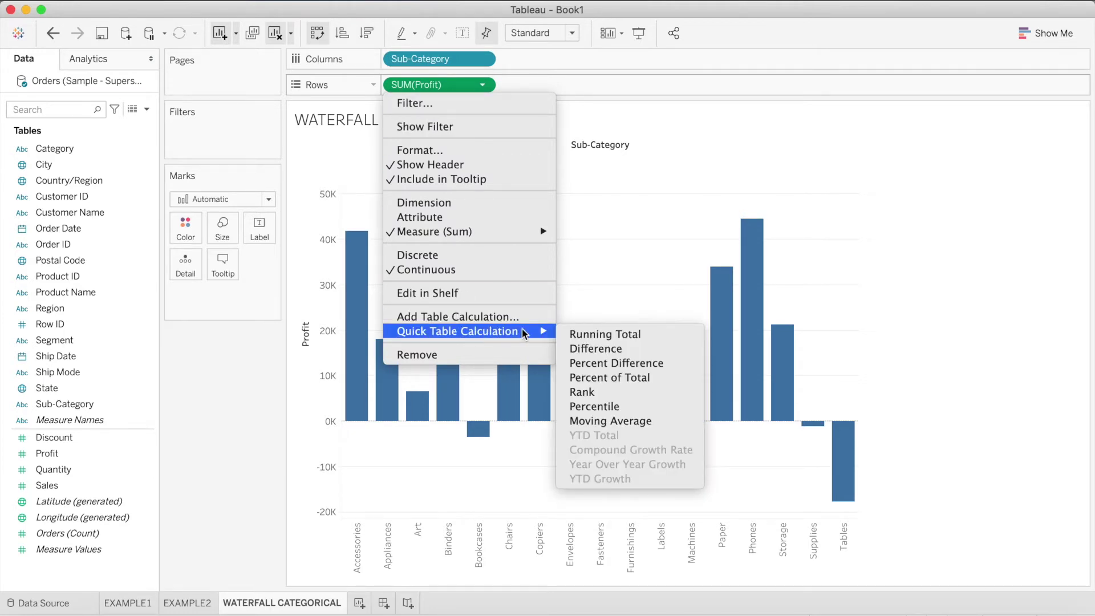
pyautogui.click(601, 335)
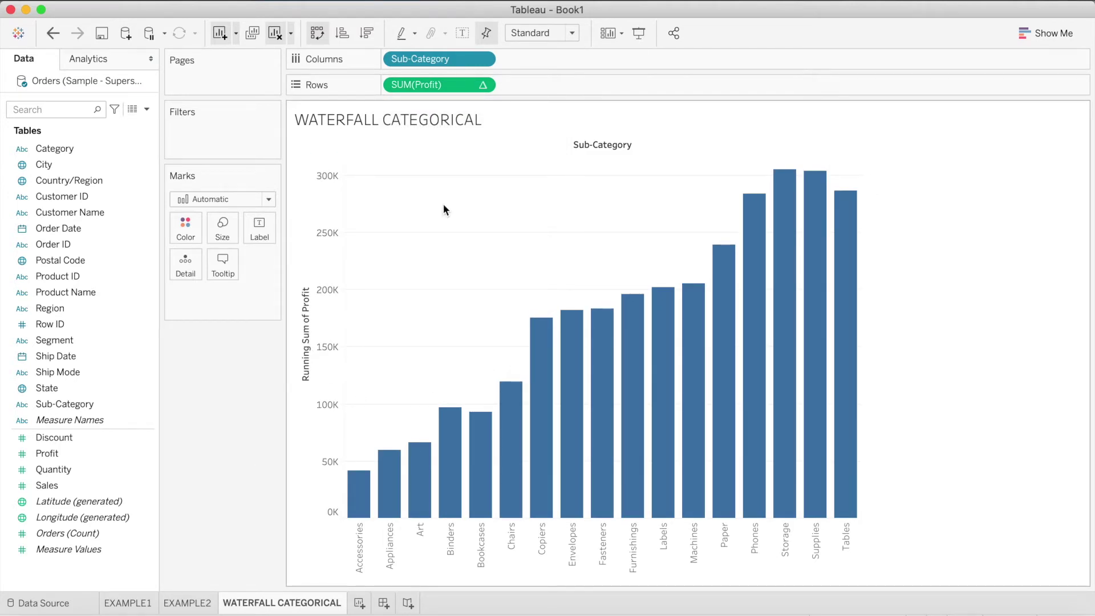
# Step: Switch the marks to Gantt Bar and size them by -SUM([Profit])
pyautogui.click(269, 199)
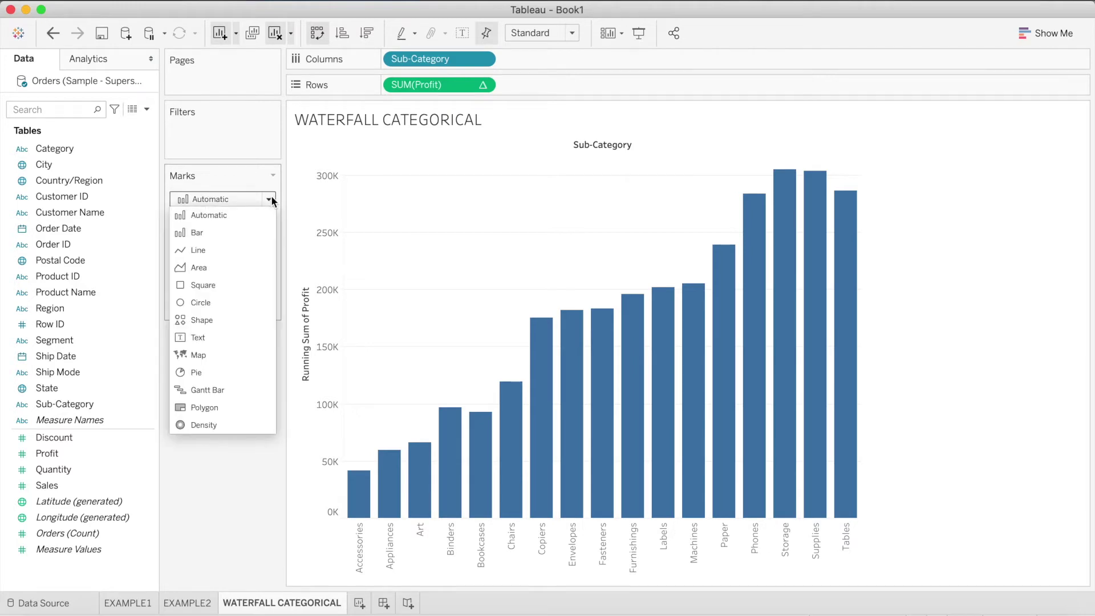
pyautogui.click(220, 392)
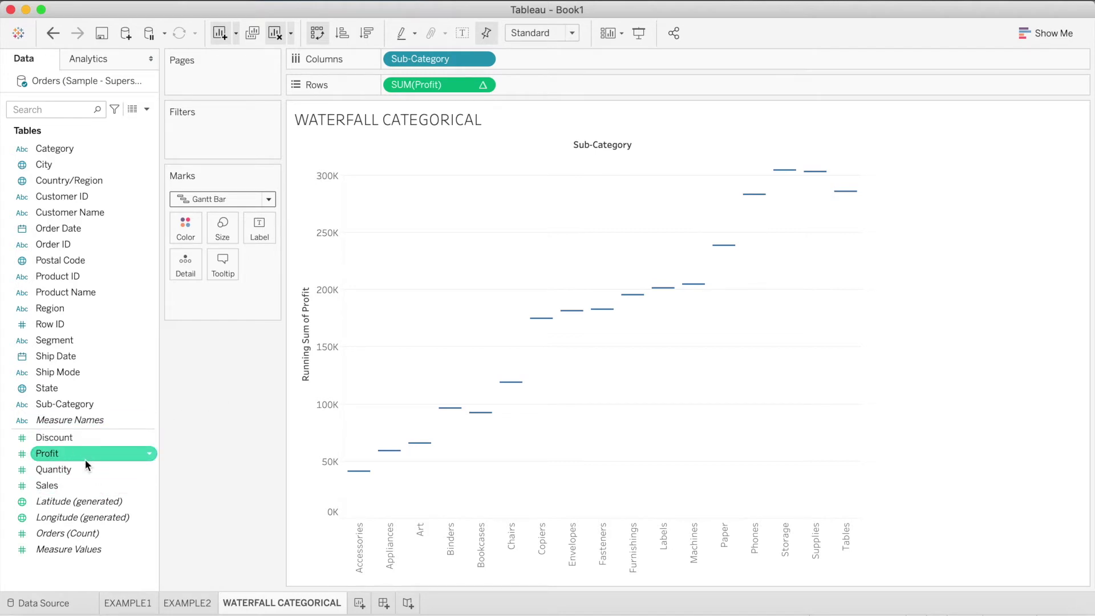
pyautogui.moveTo(94, 456); pyautogui.dragTo(224, 231)
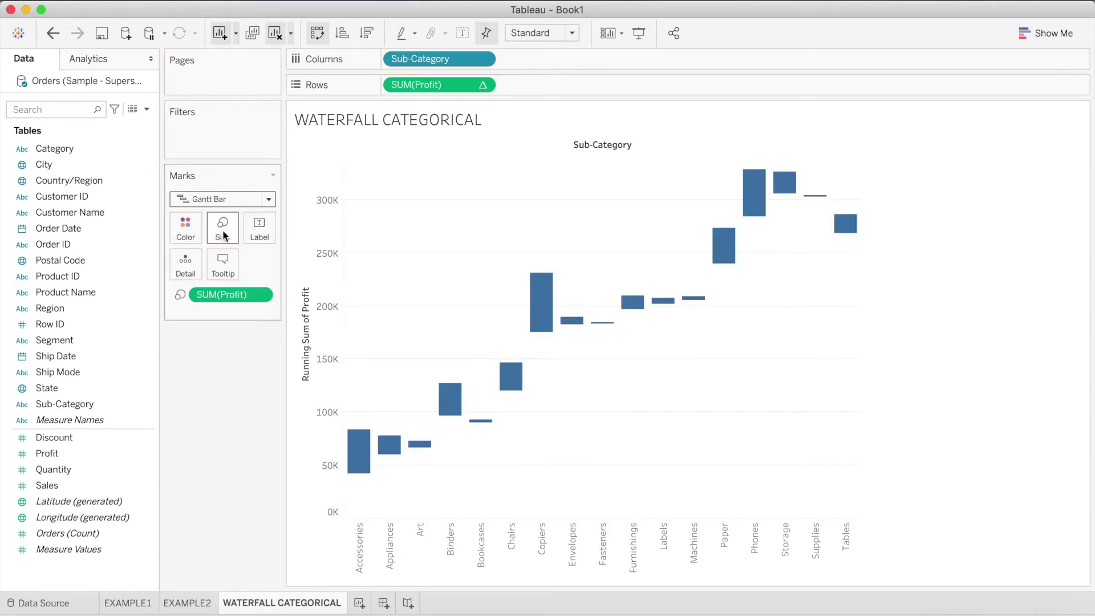
pyautogui.doubleClick(240, 296)
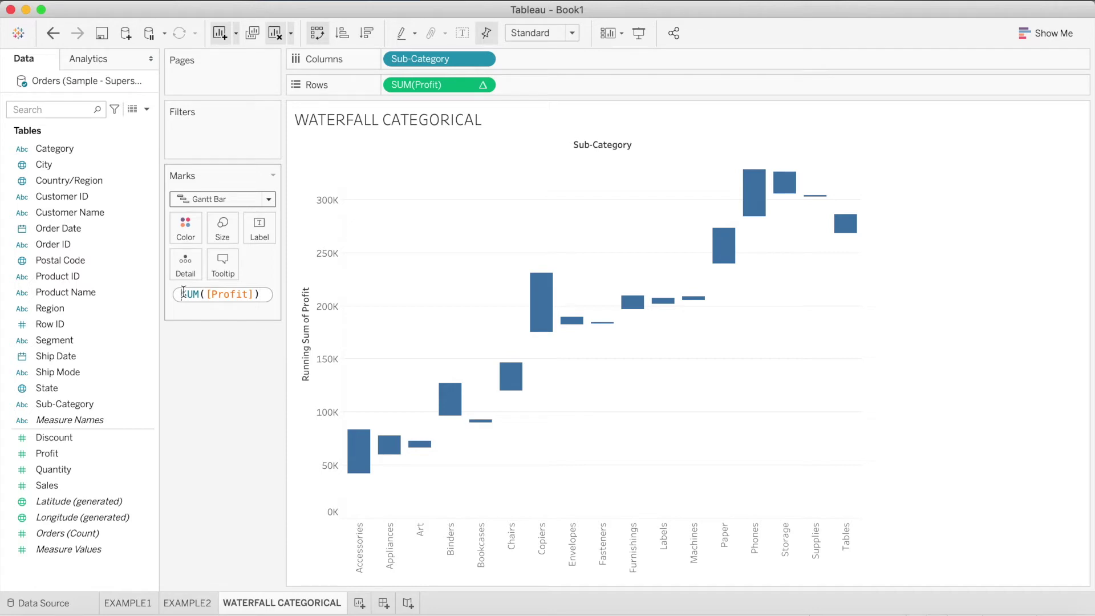
pyautogui.click(184, 292)
pyautogui.write('-')
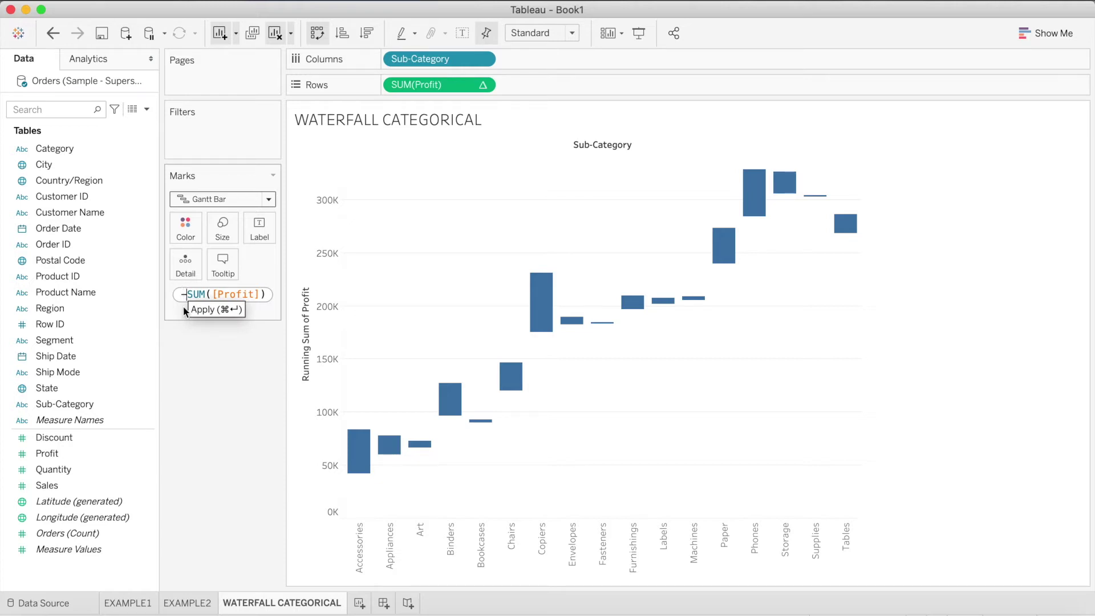
pyautogui.press('super+Return')
pyautogui.moveTo(549, 347)
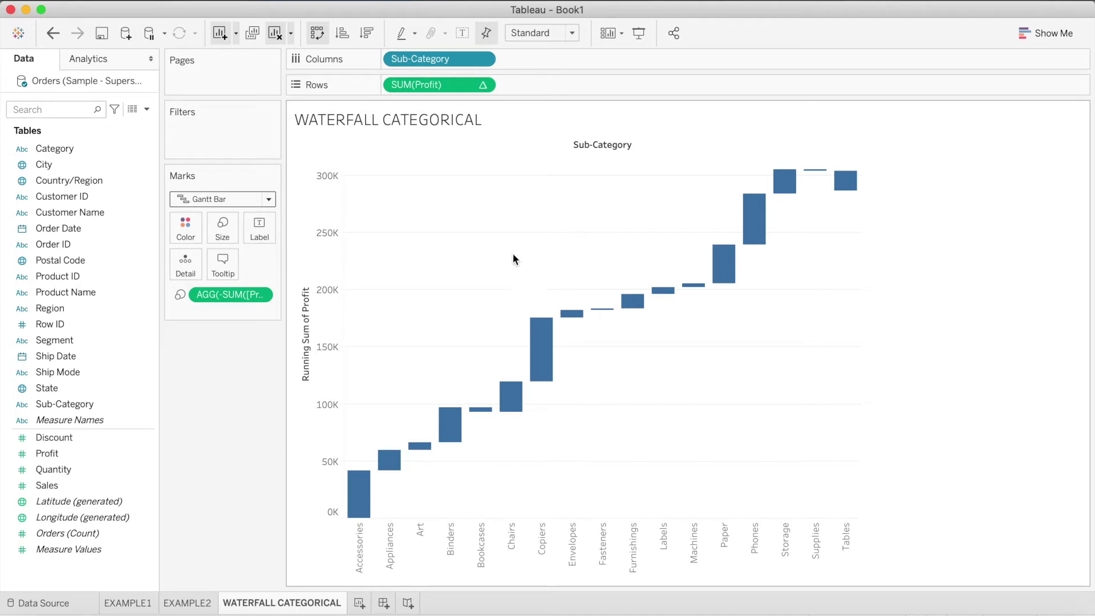
# Step: Show row grand totals so the waterfall ends with a 286,397 Grand Total bar
pyautogui.click(371, 1)
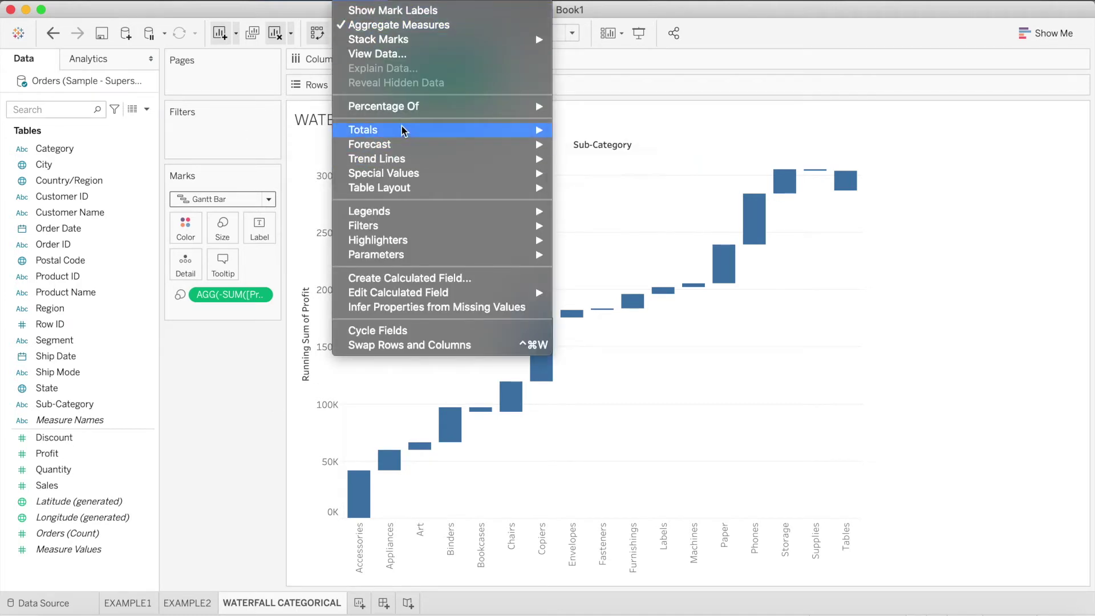
pyautogui.moveTo(408, 132)
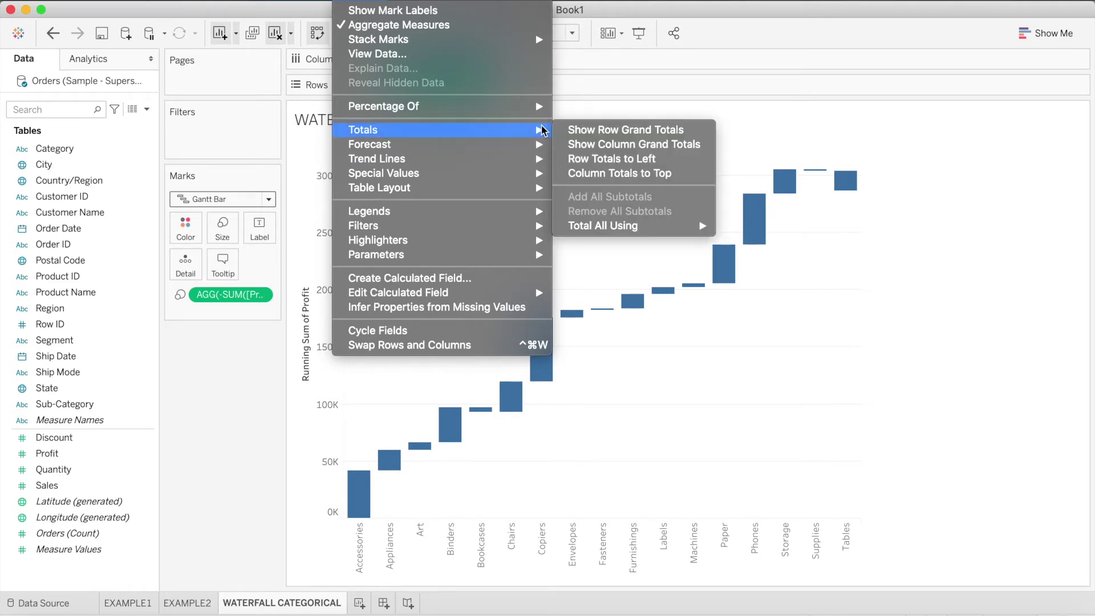
pyautogui.click(590, 132)
pyautogui.moveTo(875, 305)
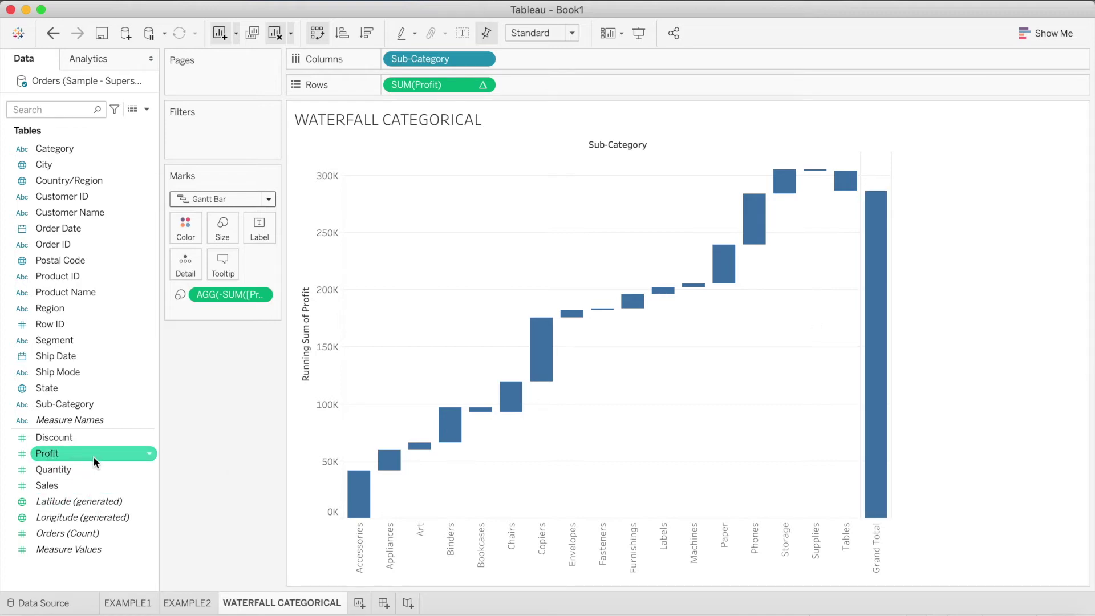
# Step: Colour the Gantt bars by Profit and label each bar with its profit value
pyautogui.moveTo(94, 455); pyautogui.dragTo(190, 224)
pyautogui.moveTo(80, 453); pyautogui.dragTo(262, 224)
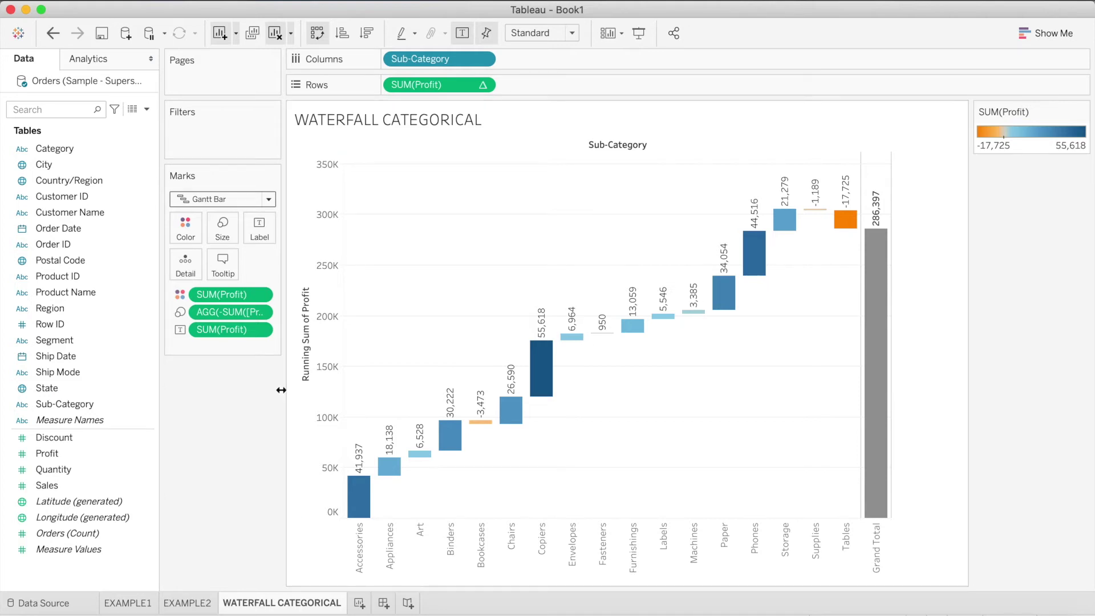
pyautogui.click(80, 230)
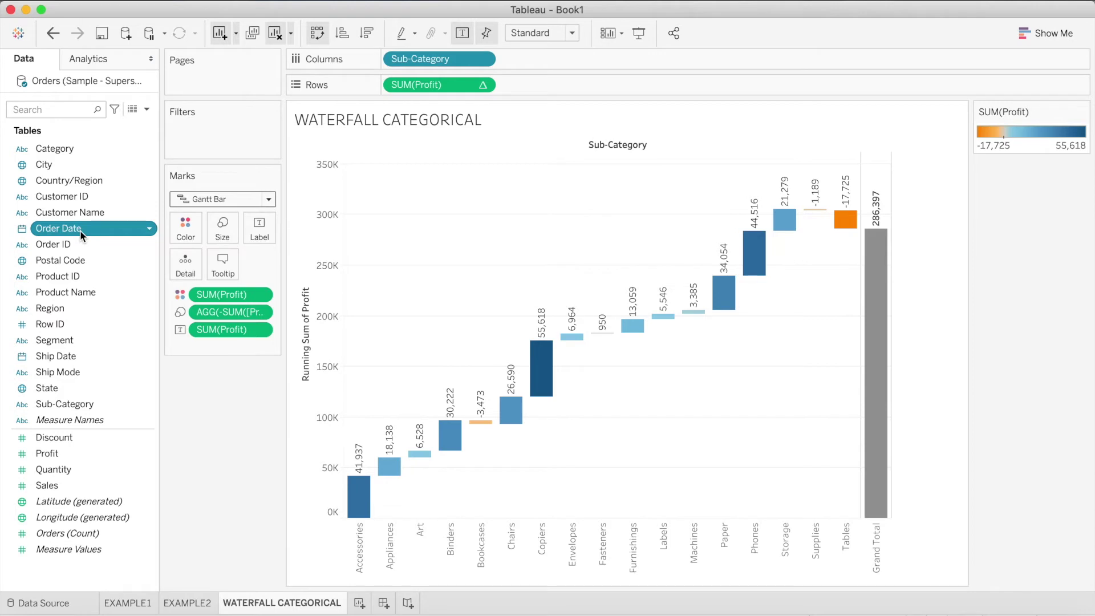
# Step: Filter by year of Order Date with all years 2016–2019 included, and show the filter card
pyautogui.moveTo(79, 230); pyautogui.dragTo(217, 130)
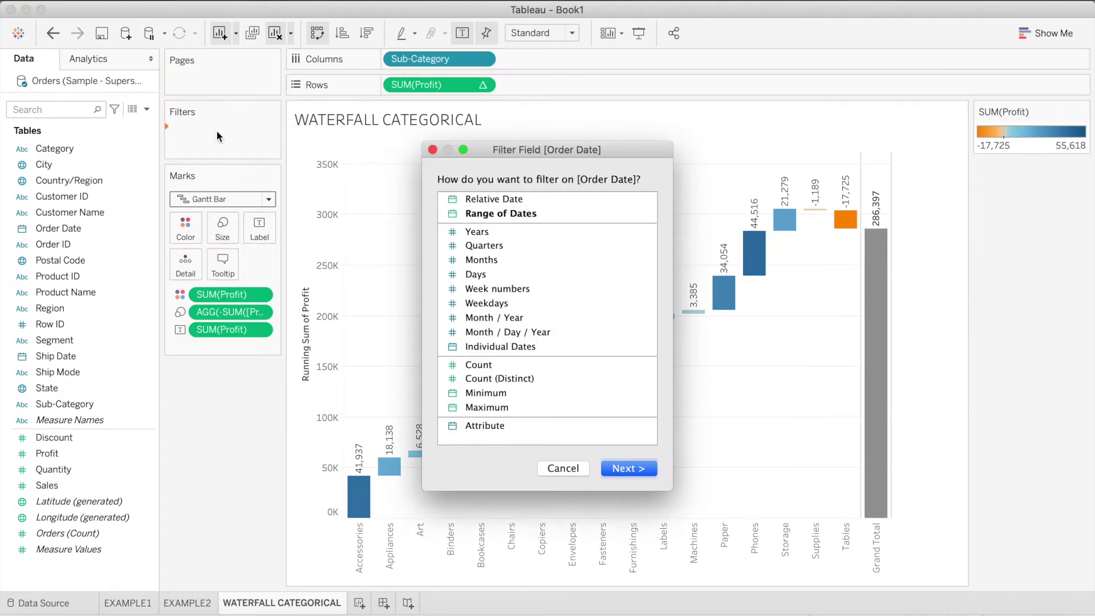
pyautogui.click(478, 232)
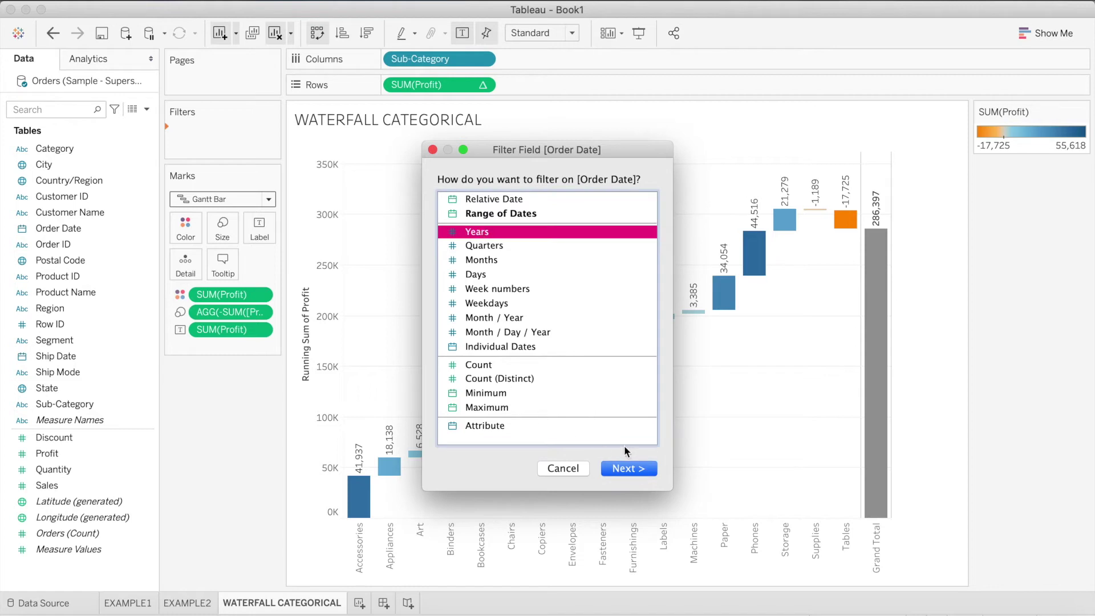
pyautogui.click(620, 468)
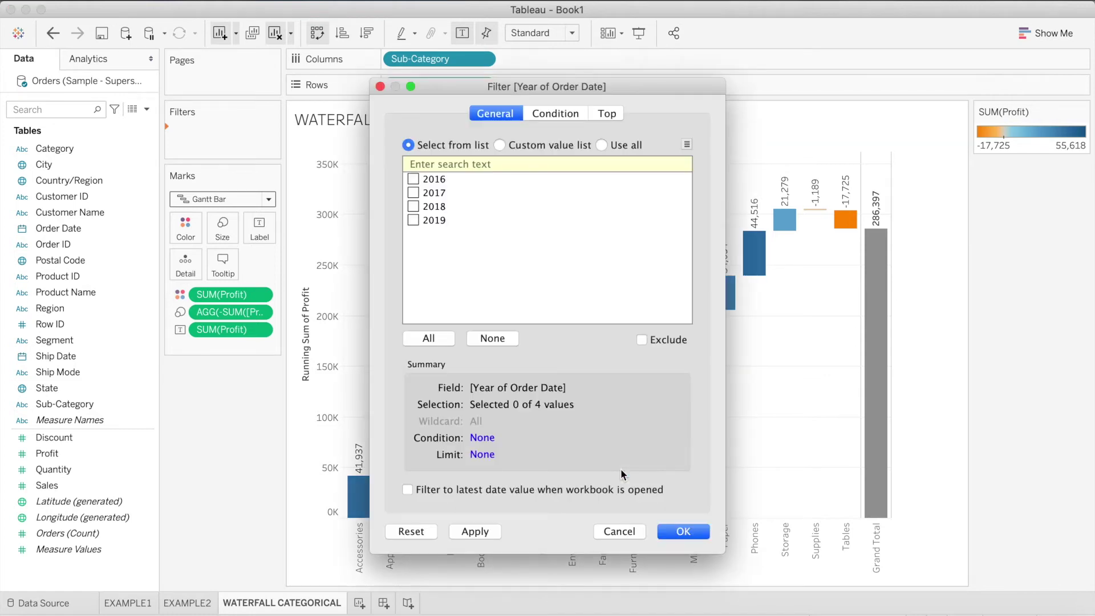
pyautogui.click(430, 340)
pyautogui.click(684, 531)
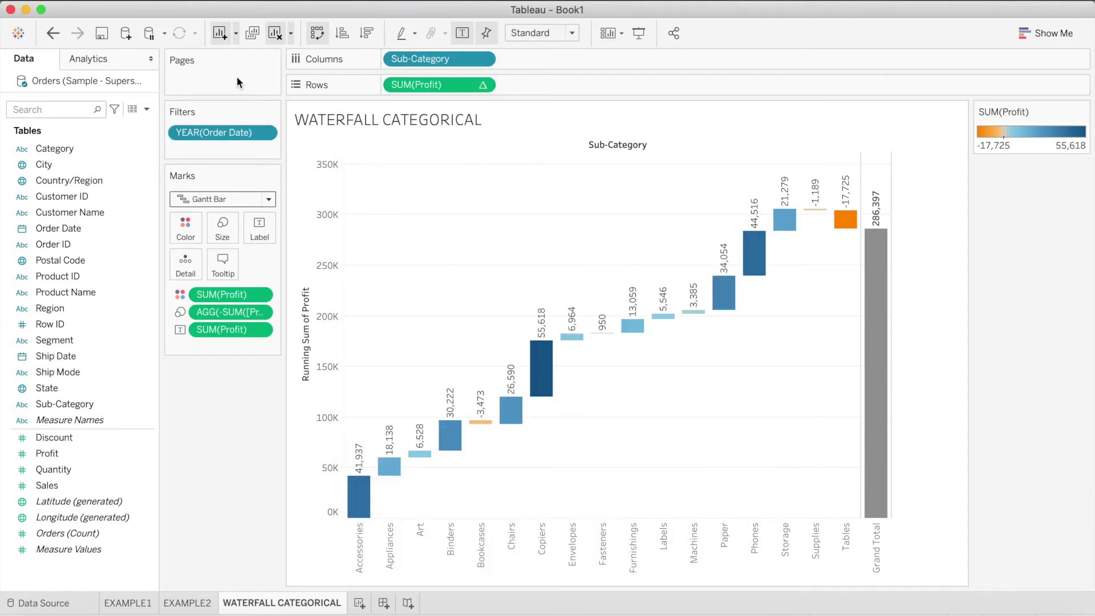
pyautogui.click(264, 134)
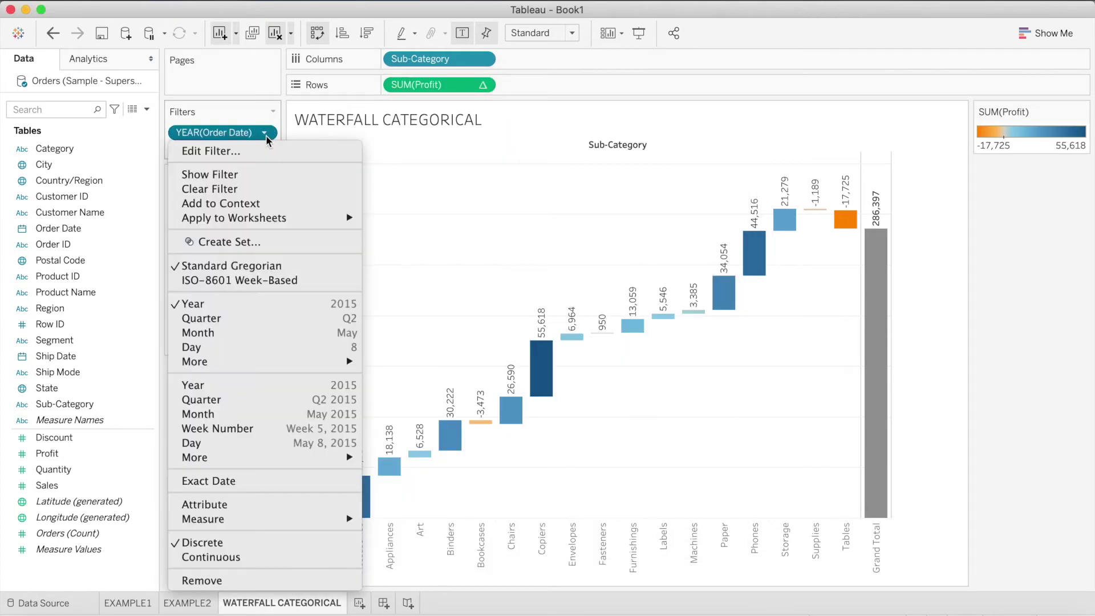
pyautogui.click(249, 175)
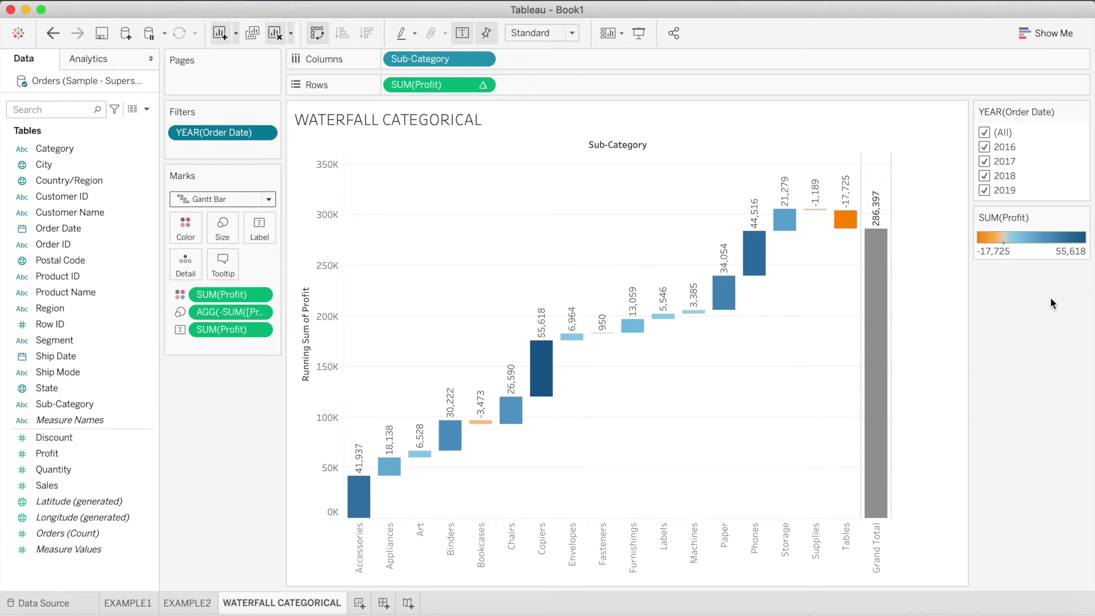
pyautogui.click(984, 134)
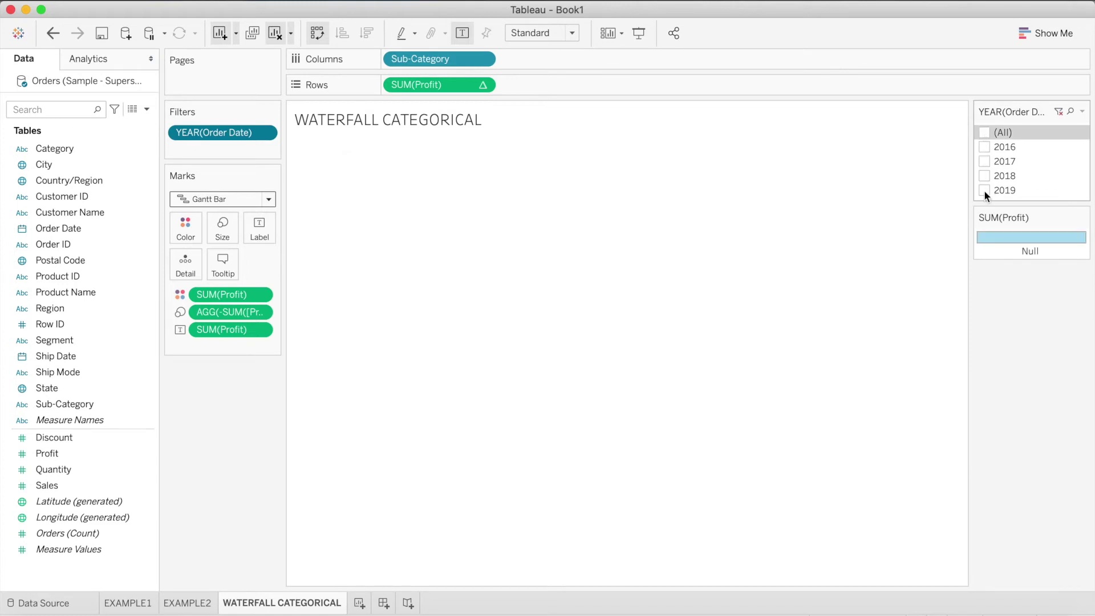
pyautogui.click(983, 190)
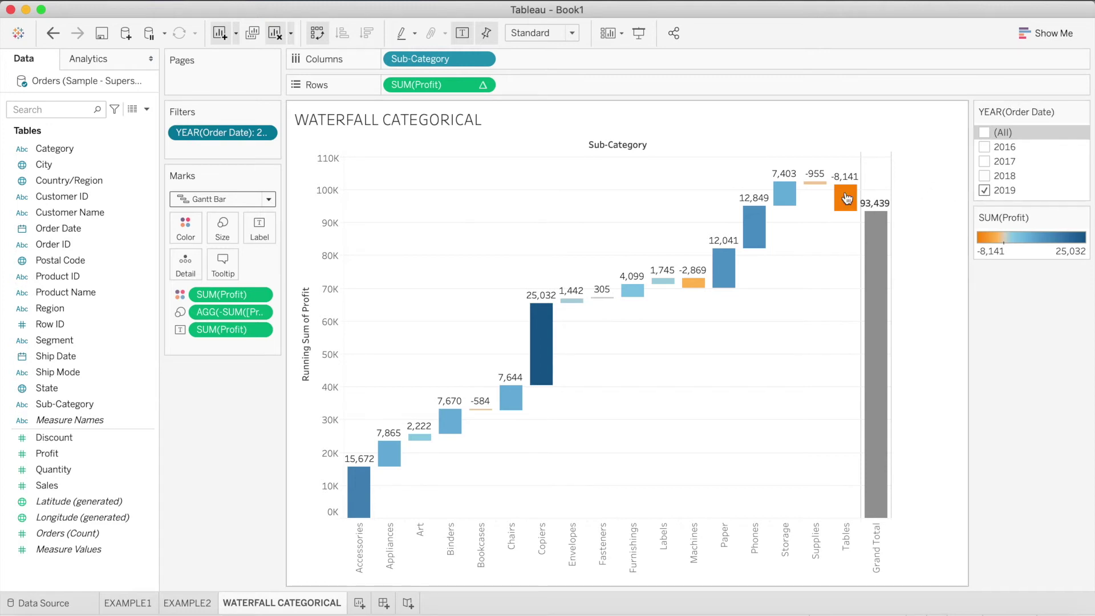
pyautogui.moveTo(844, 201)
pyautogui.moveTo(814, 187)
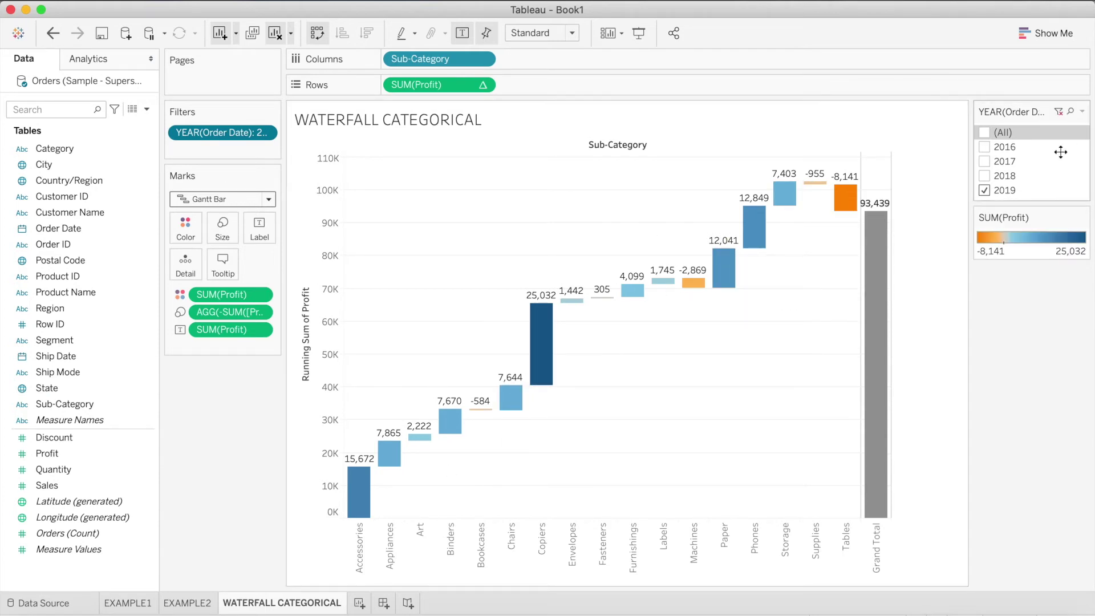
pyautogui.click(985, 191)
pyautogui.click(983, 177)
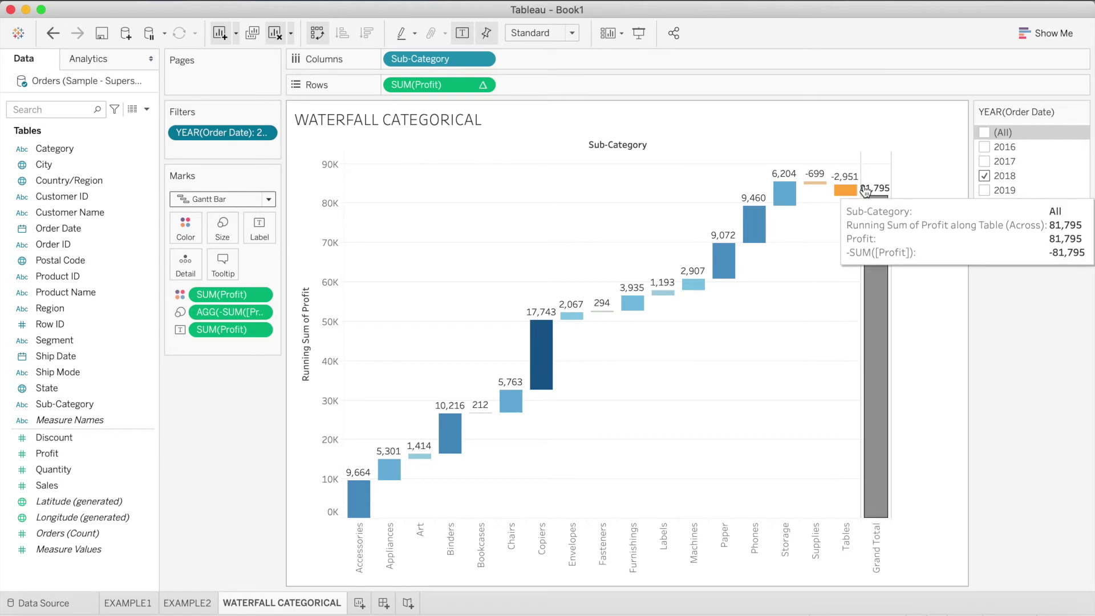
pyautogui.click(983, 162)
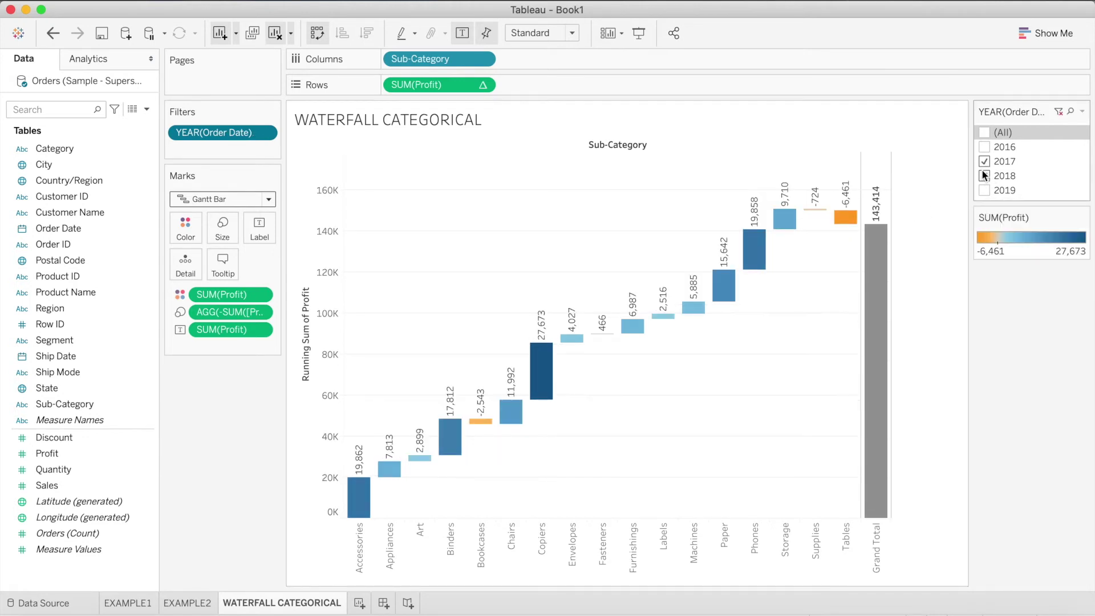
pyautogui.click(984, 176)
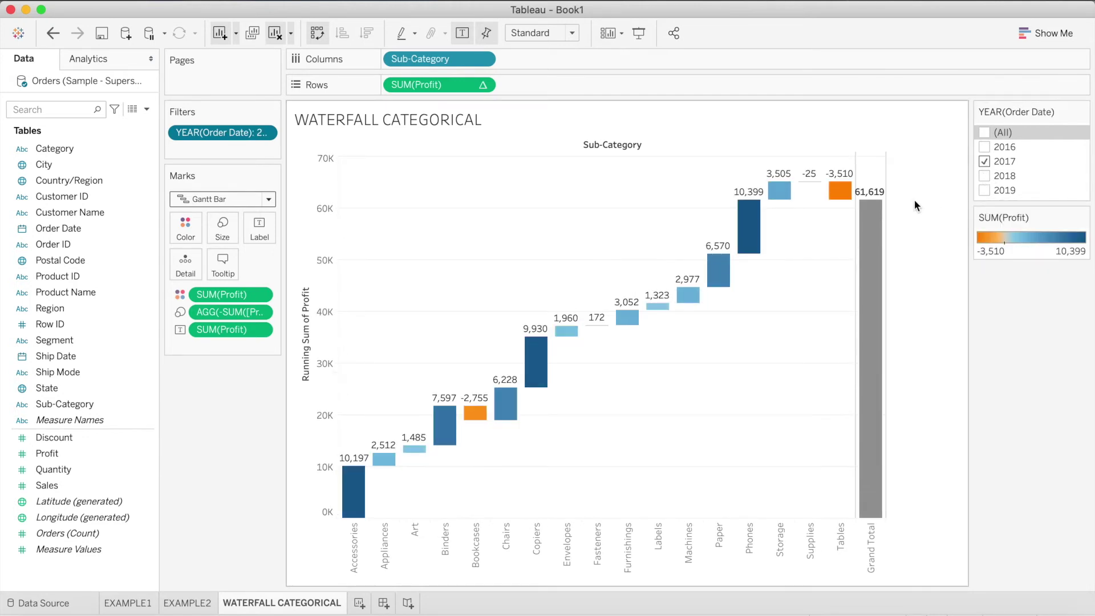
pyautogui.moveTo(484, 419)
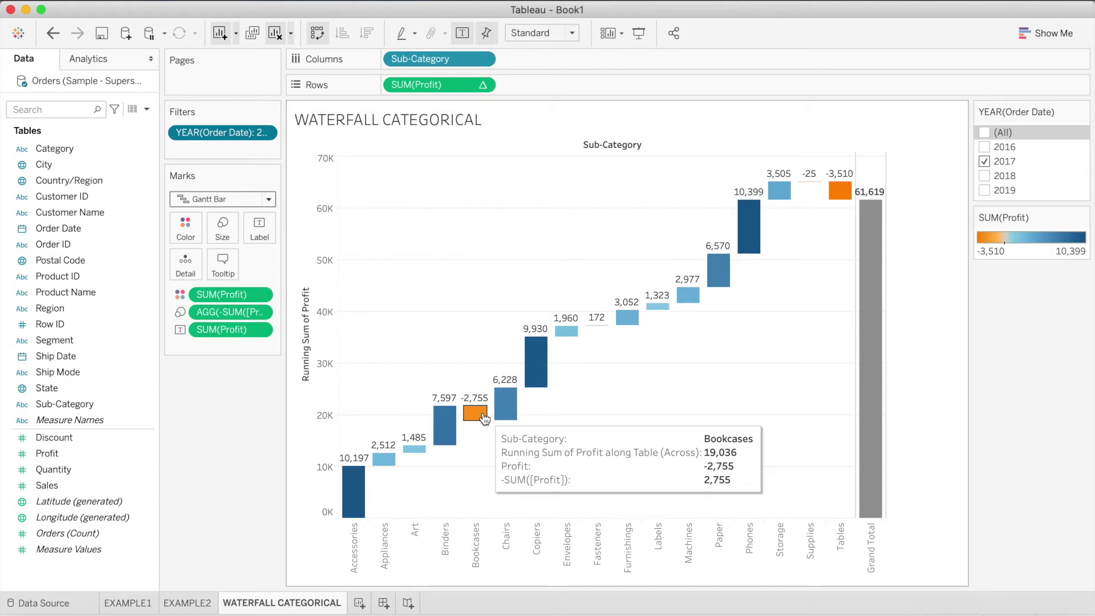
pyautogui.moveTo(842, 200)
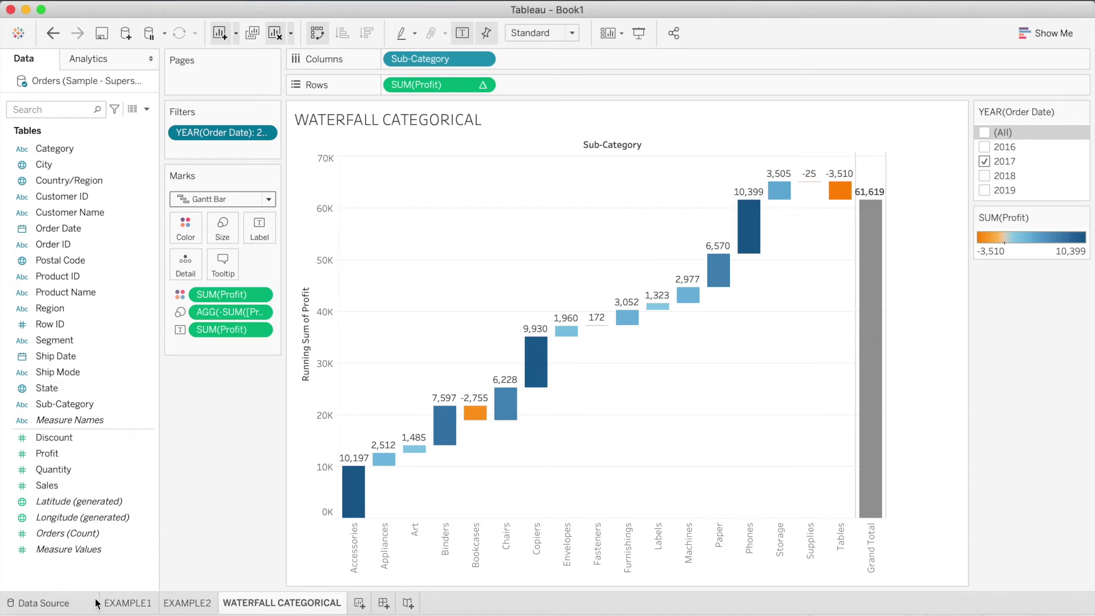
pyautogui.click(125, 602)
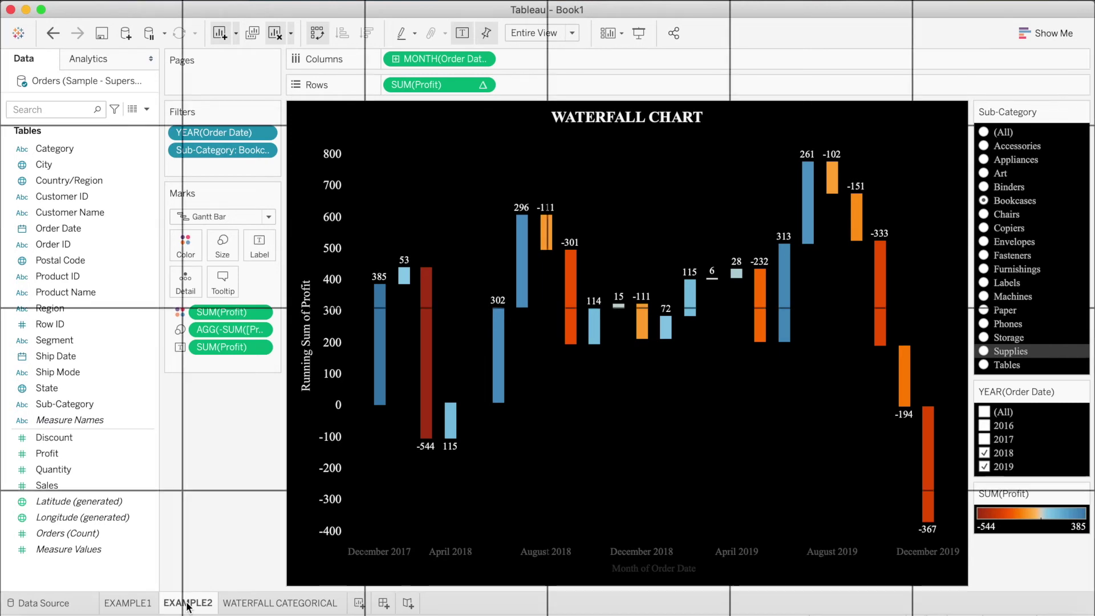
pyautogui.click(294, 603)
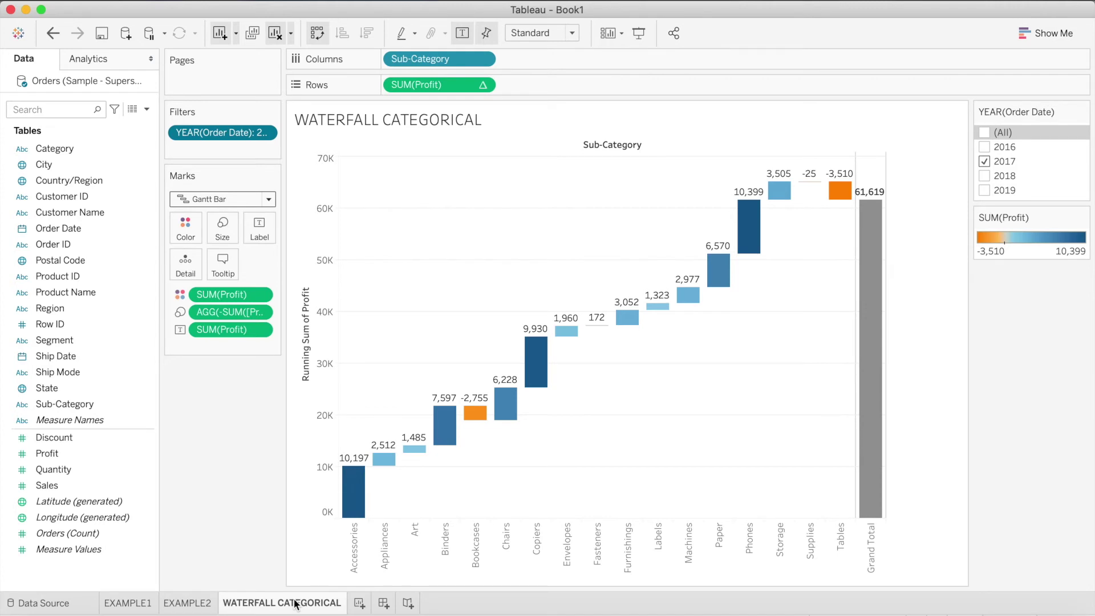
# Step: Duplicate the WATERFALL CATEGORICAL sheet and rename the copy WATERFALL TIMESERIES
pyautogui.rightClick(295, 603)
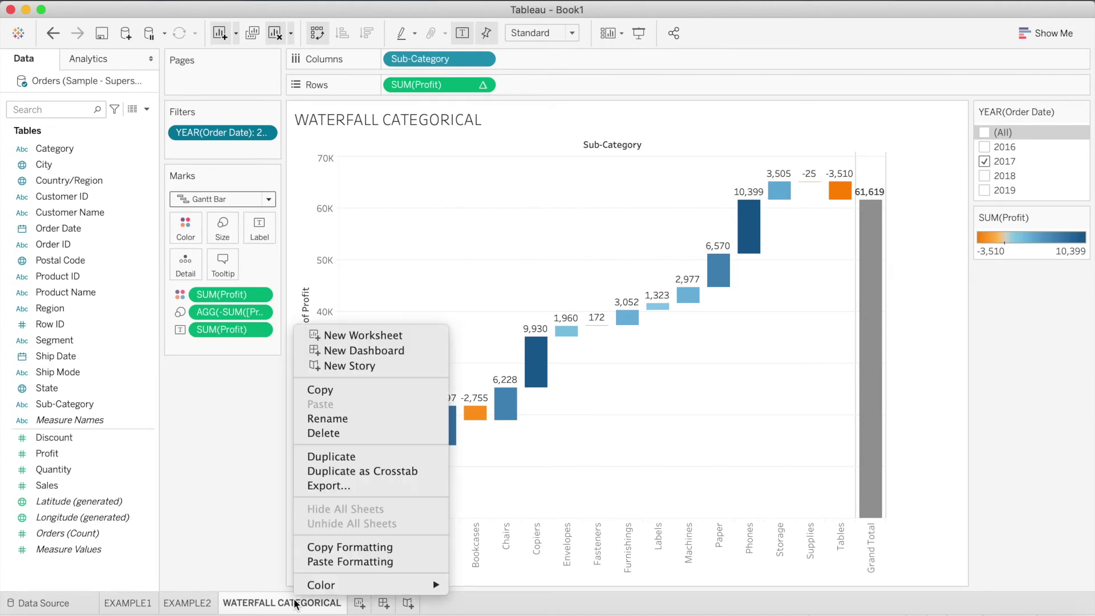
pyautogui.click(354, 459)
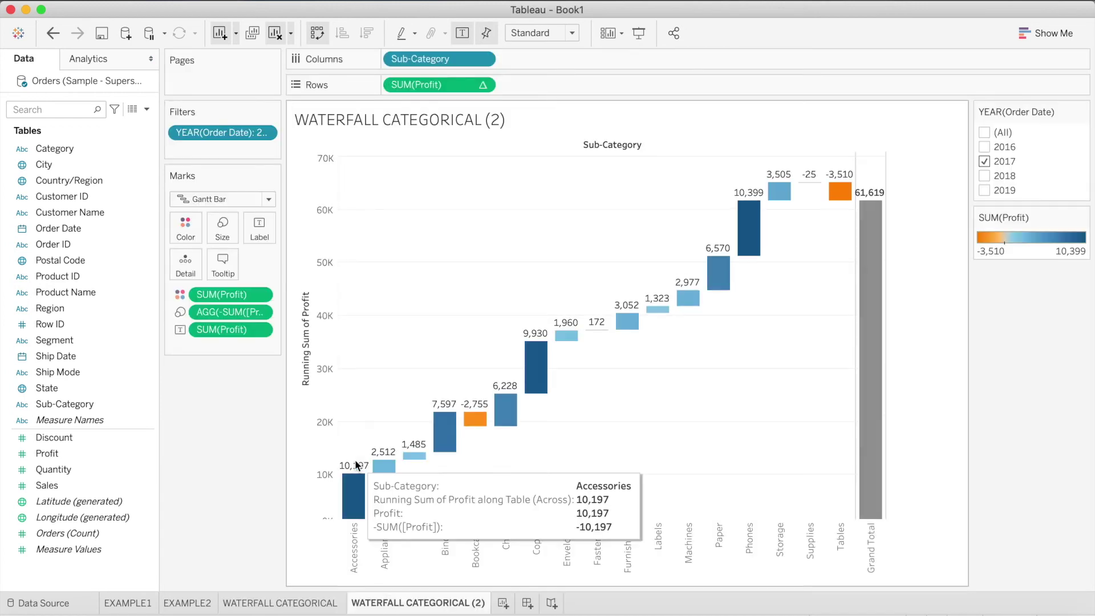
pyautogui.rightClick(428, 603)
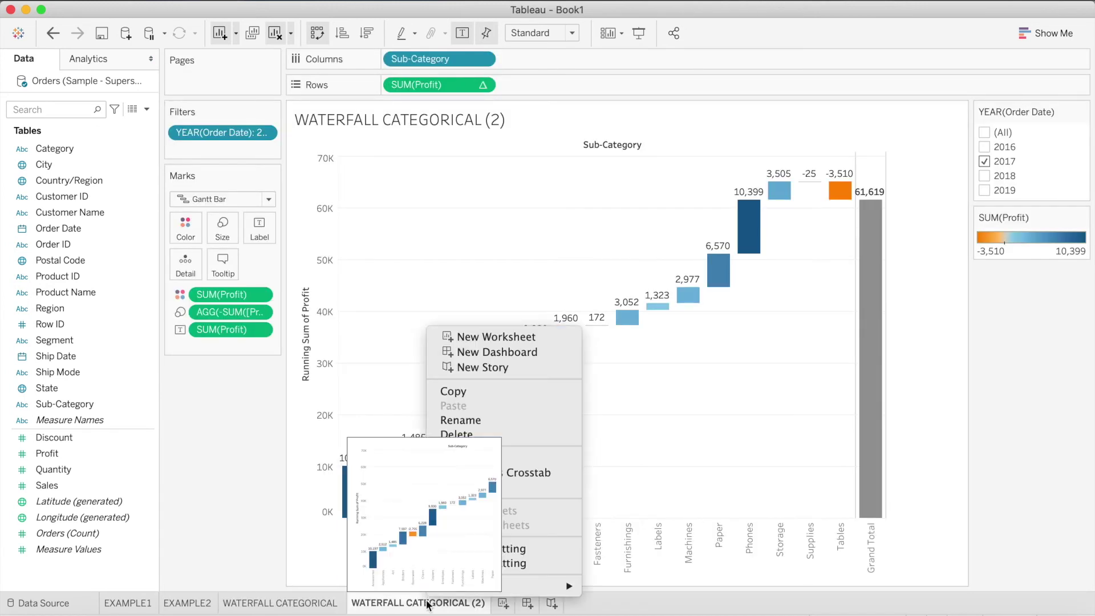
pyautogui.click(495, 422)
pyautogui.write('WATER')
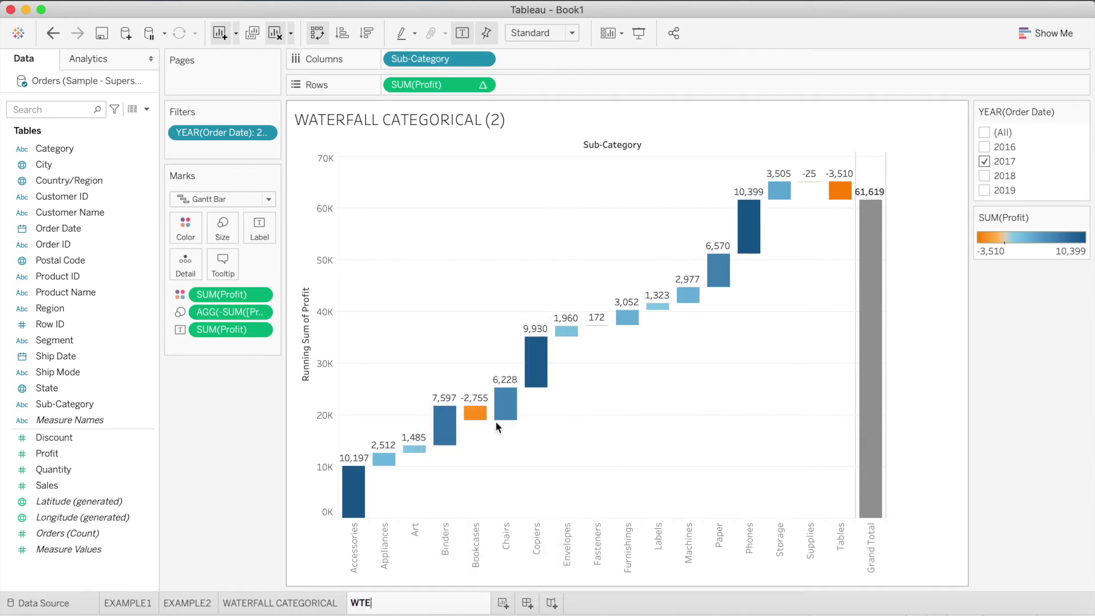
pyautogui.write('FALL TIMESERIES')
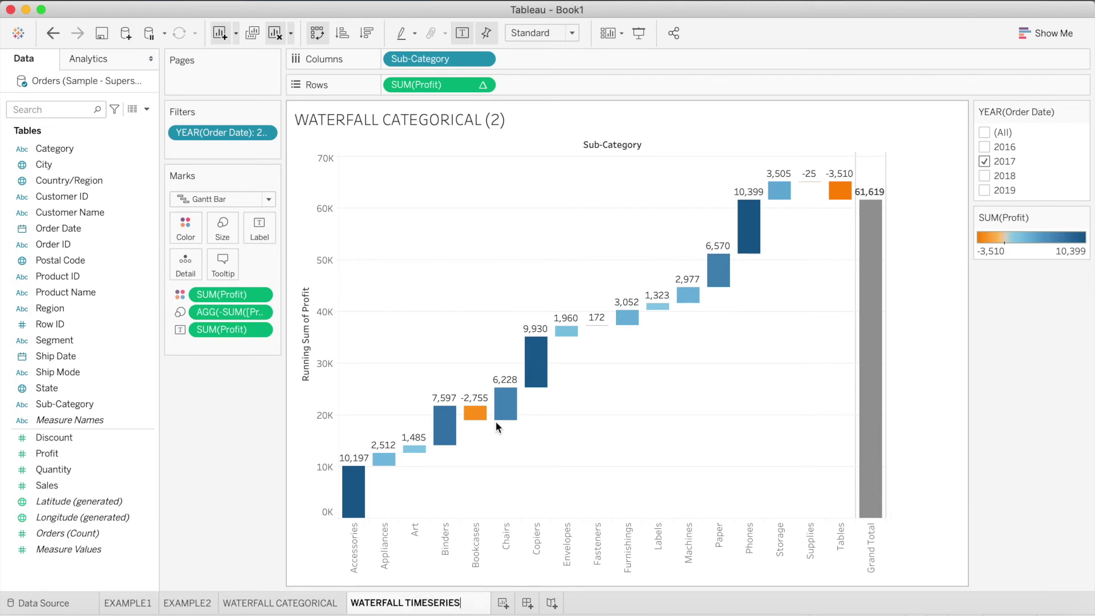
pyautogui.press('Return')
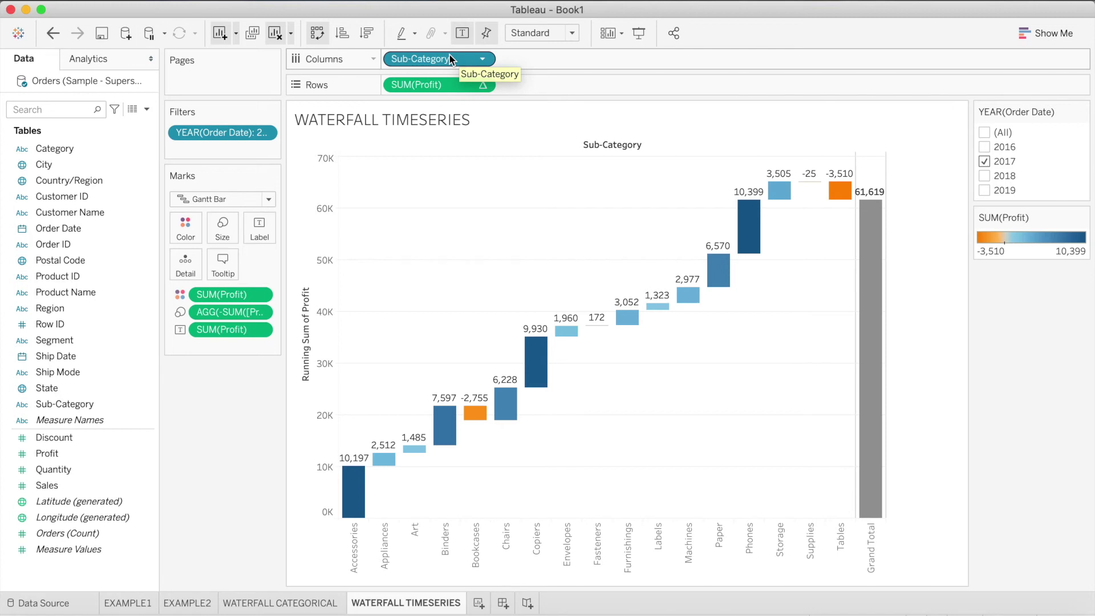
# Step: Move Sub-Category to Filters with all included, select all years, and put Order Date on Columns
pyautogui.moveTo(450, 57); pyautogui.dragTo(241, 142)
pyautogui.click(436, 351)
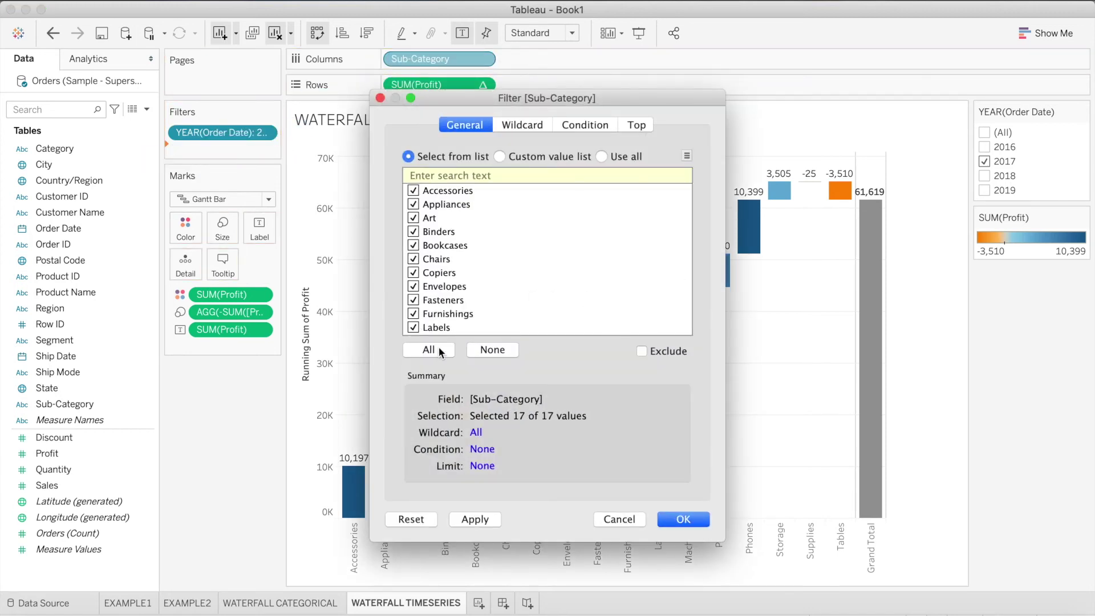
pyautogui.click(684, 519)
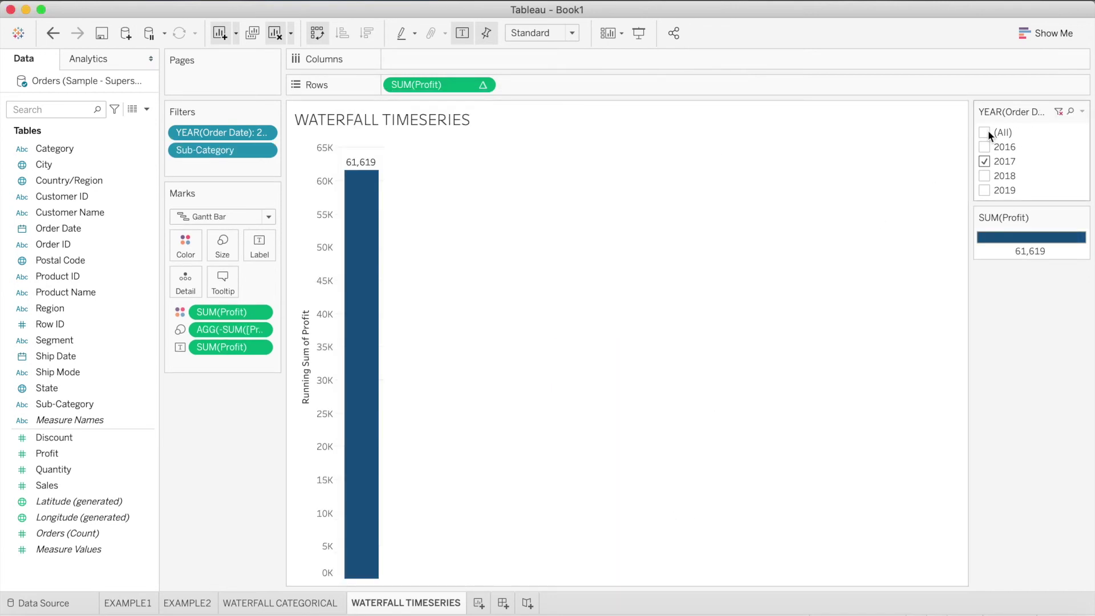
pyautogui.click(984, 131)
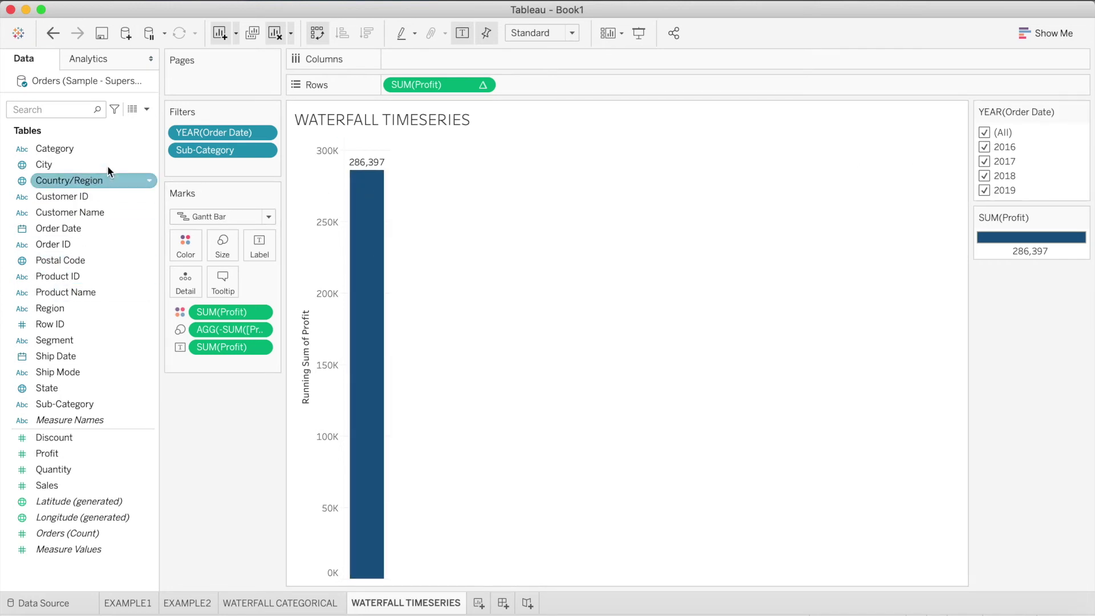
pyautogui.moveTo(91, 227); pyautogui.dragTo(450, 63)
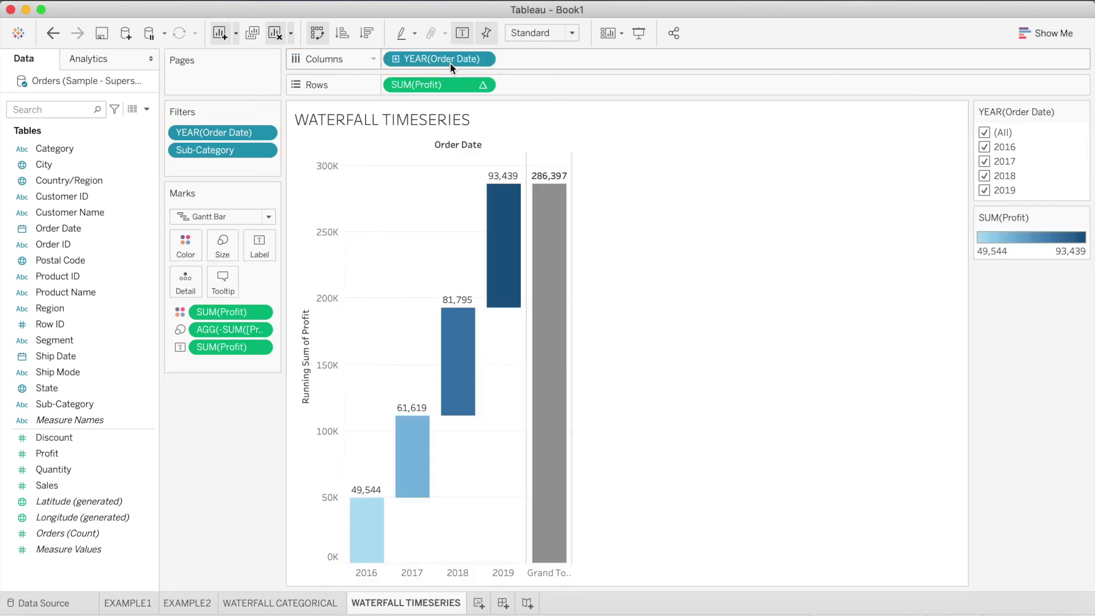
# Step: Change the Order Date pill to Month and show the Sub-Category filter card
pyautogui.click(483, 59)
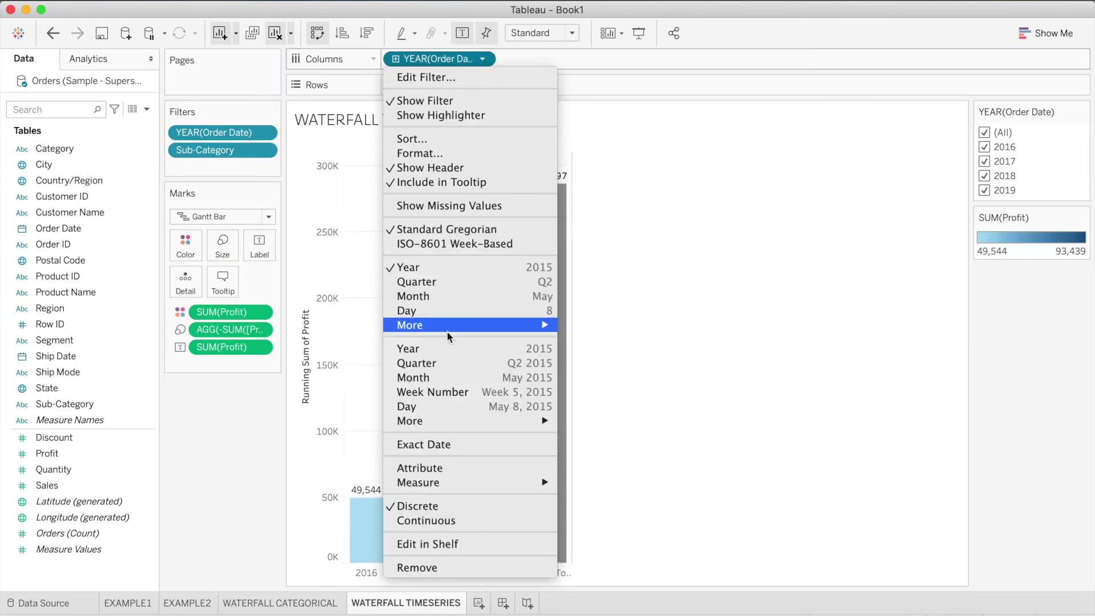
pyautogui.click(448, 378)
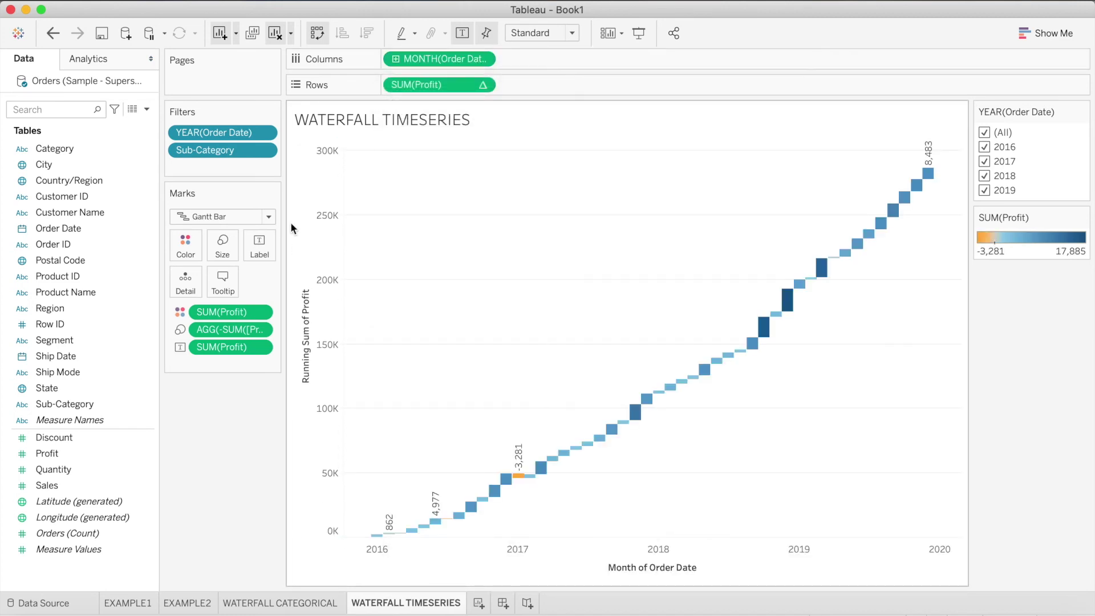
pyautogui.click(264, 150)
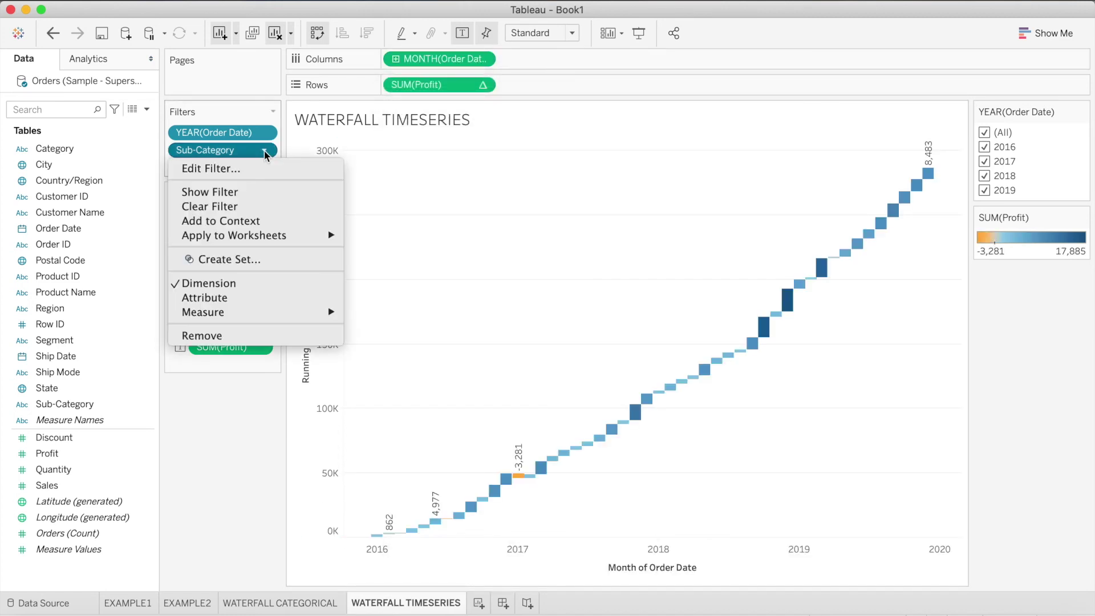
pyautogui.click(257, 194)
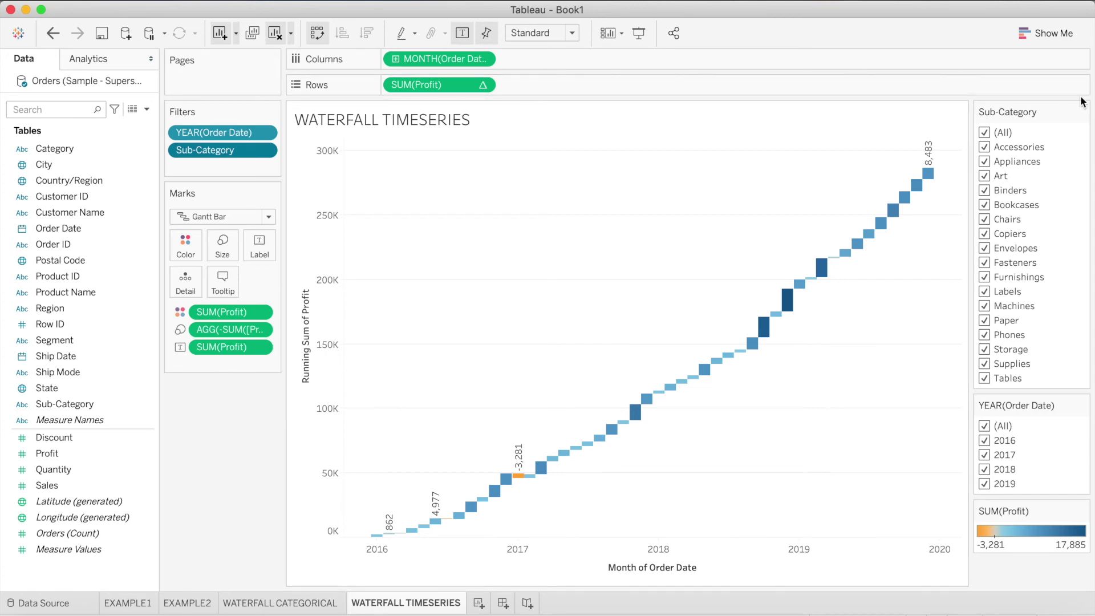
# Step: Make the Sub-Category filter a single-value list and select Bookcases
pyautogui.moveTo(1082, 113)
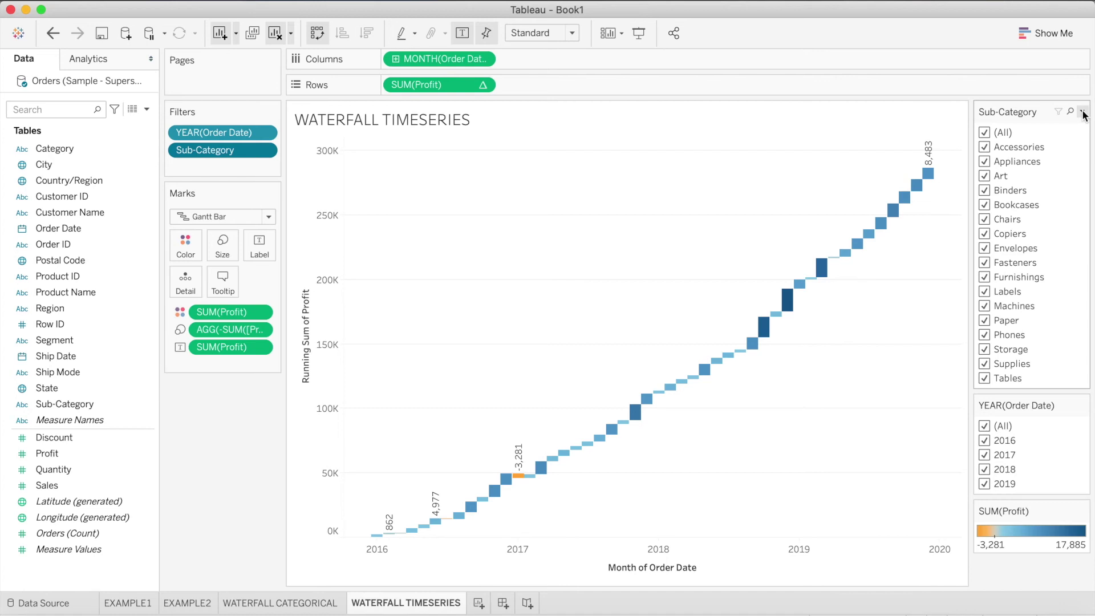
pyautogui.click(1082, 113)
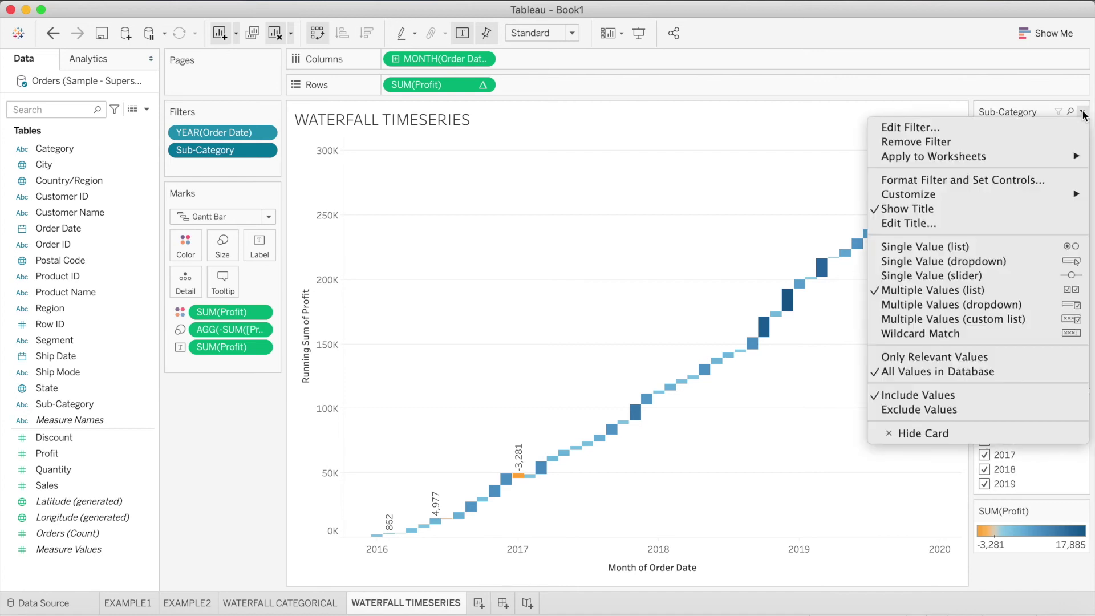
pyautogui.click(973, 246)
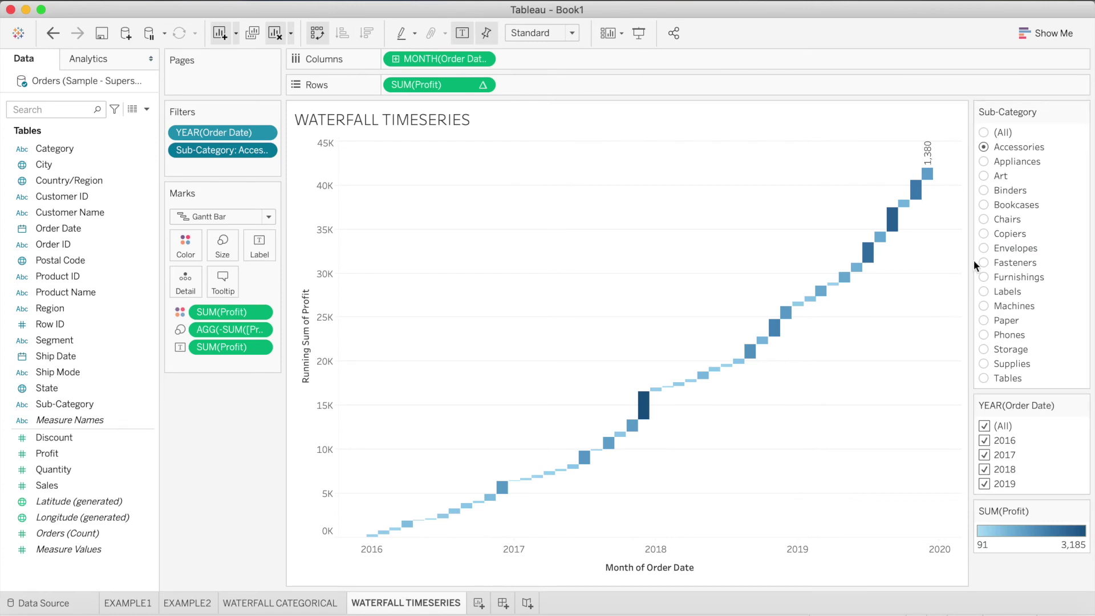
pyautogui.click(984, 204)
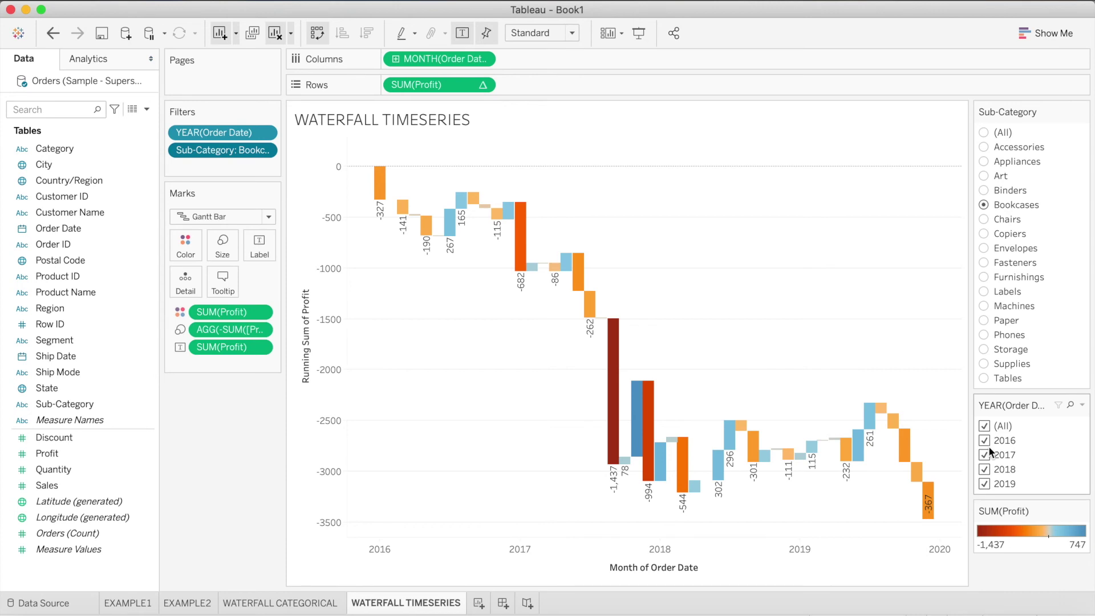
# Step: Limit the YEAR(Order Date) filter to 2018 and 2019, so the waterfall ends at -366.8
pyautogui.click(983, 426)
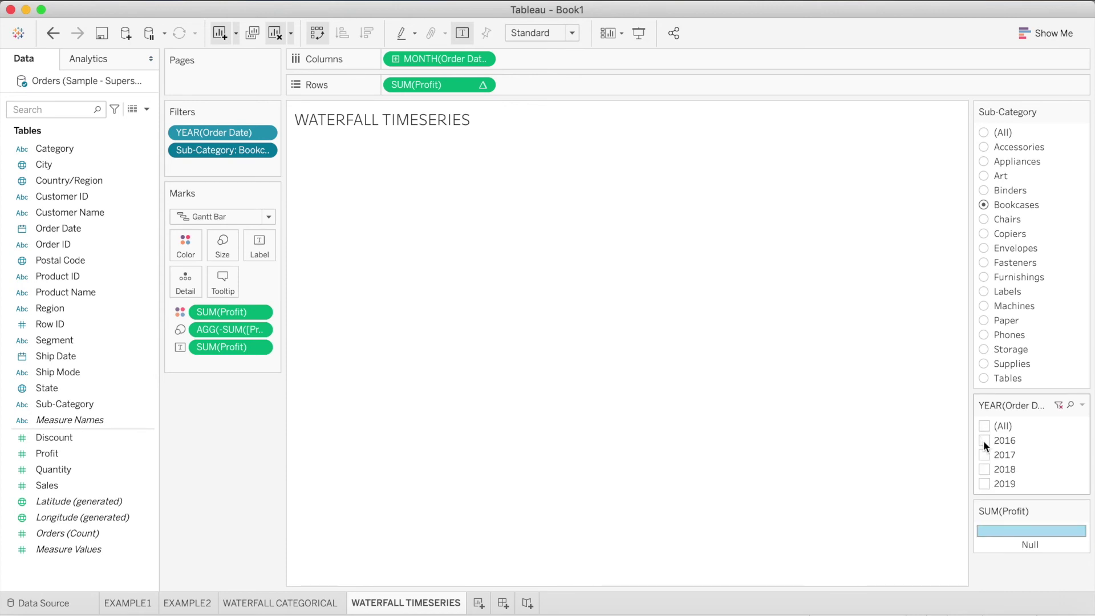
pyautogui.click(981, 469)
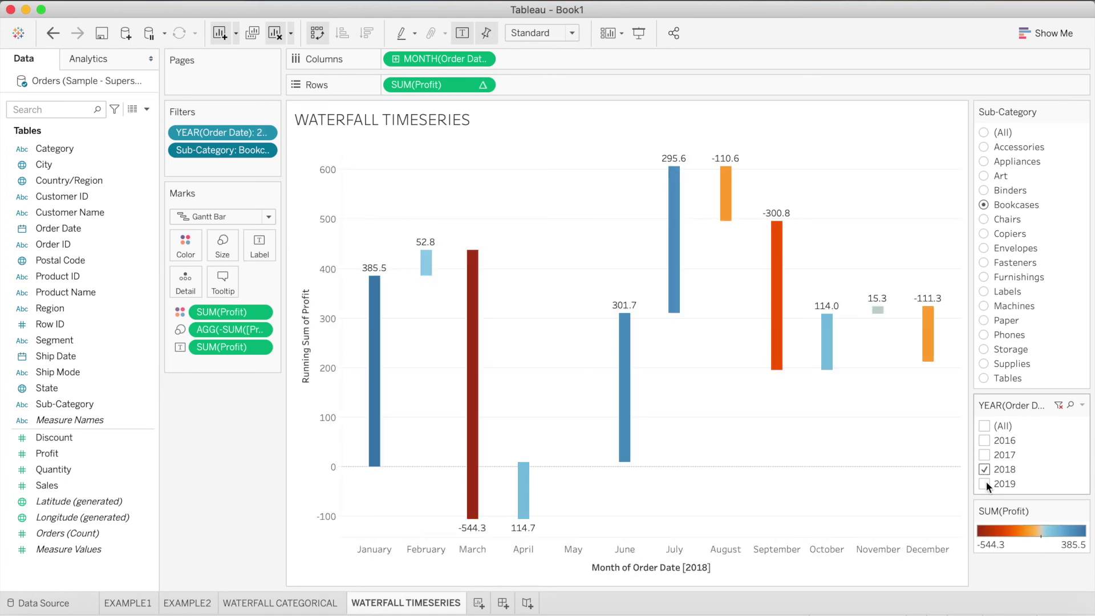
pyautogui.click(985, 483)
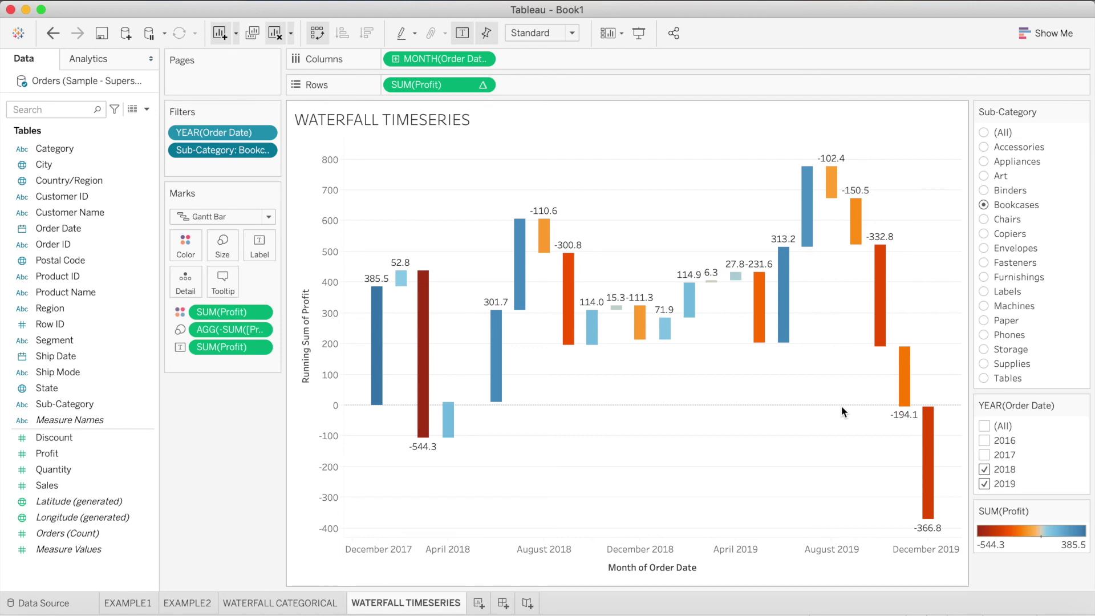
pyautogui.moveTo(493, 359)
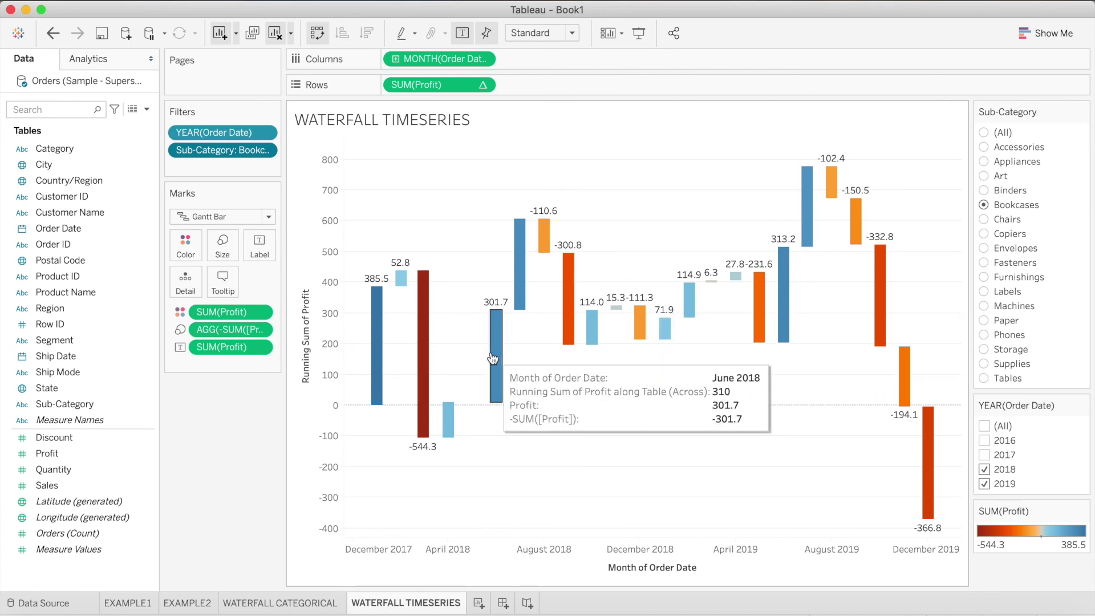
pyautogui.moveTo(519, 256)
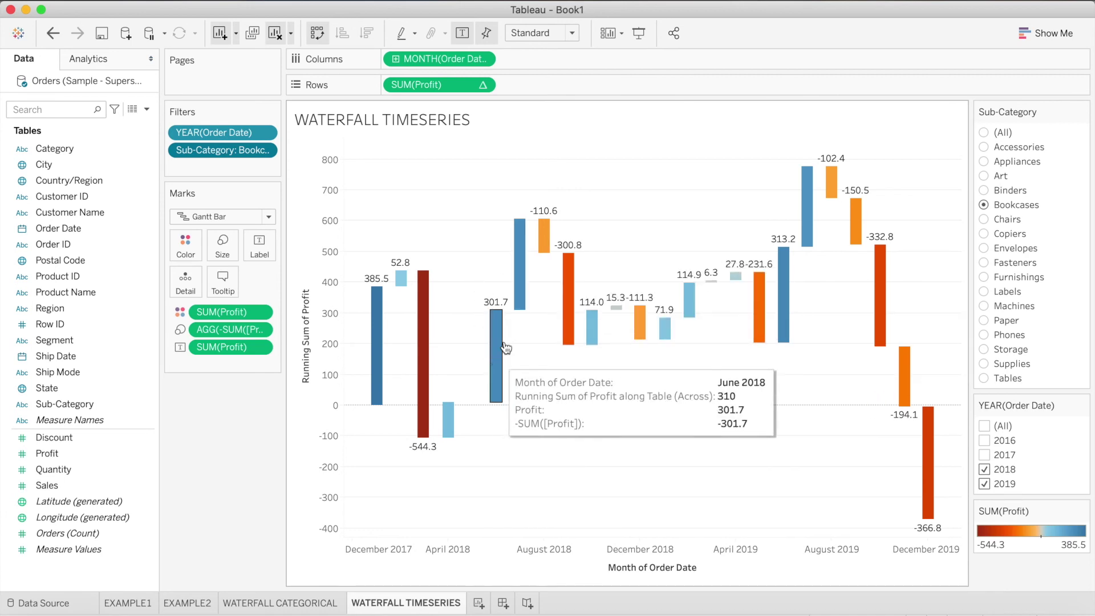
pyautogui.moveTo(789, 281)
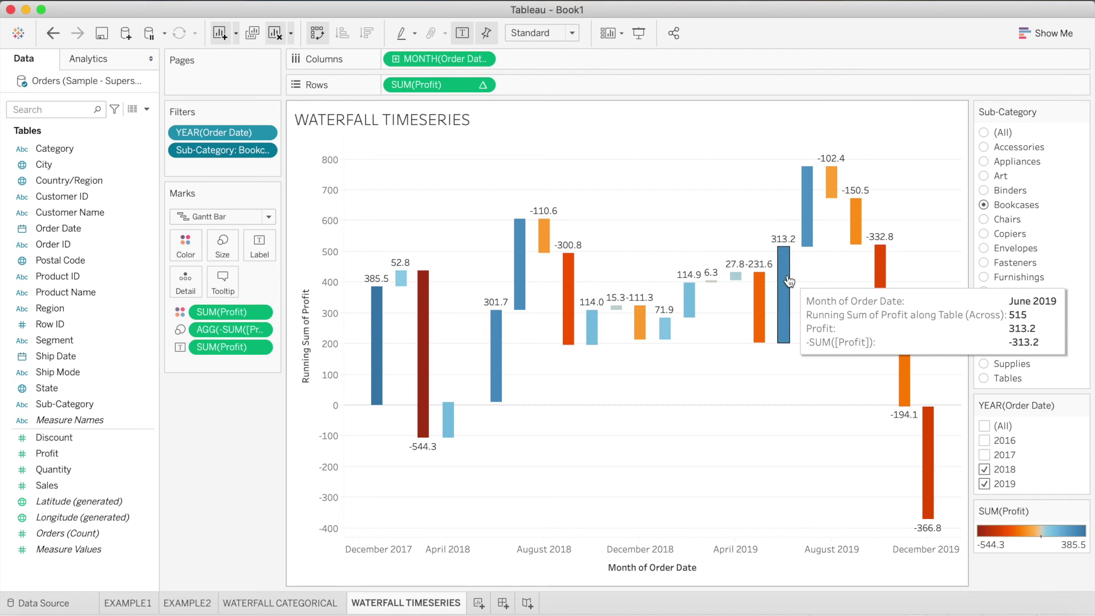
pyautogui.moveTo(810, 241)
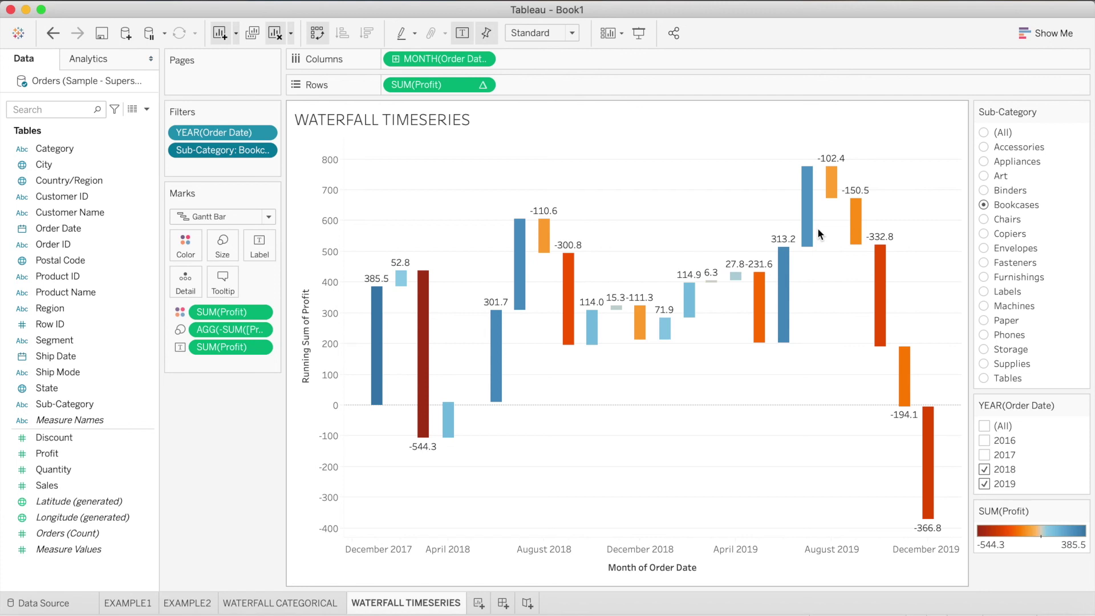
# Step: Show the EXAMPLE2 reference waterfall sheet in Presentation Mode
pyautogui.click(203, 607)
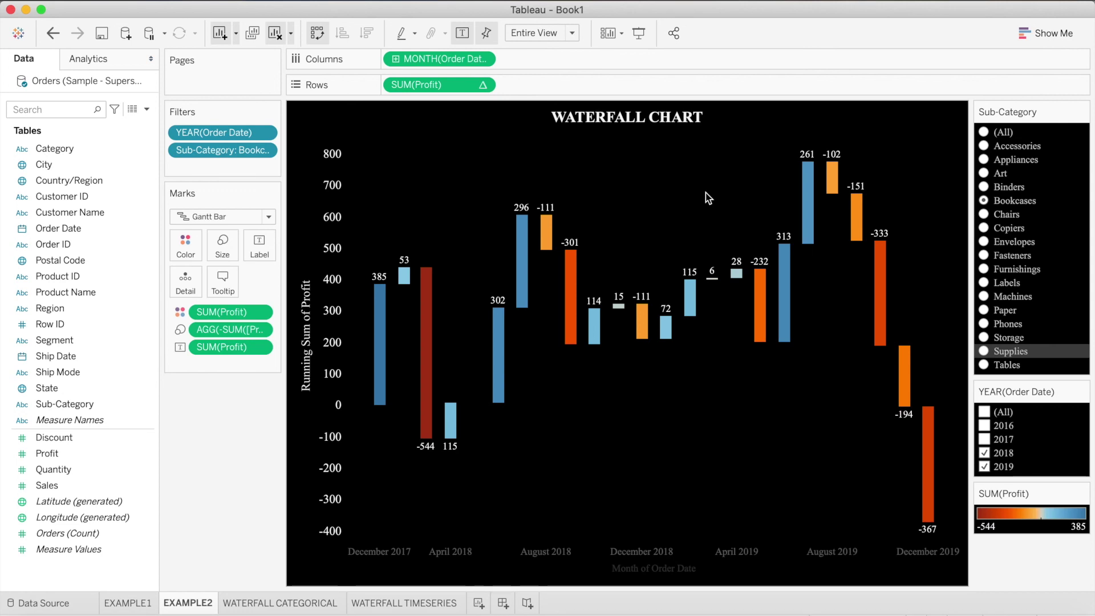
pyautogui.click(639, 33)
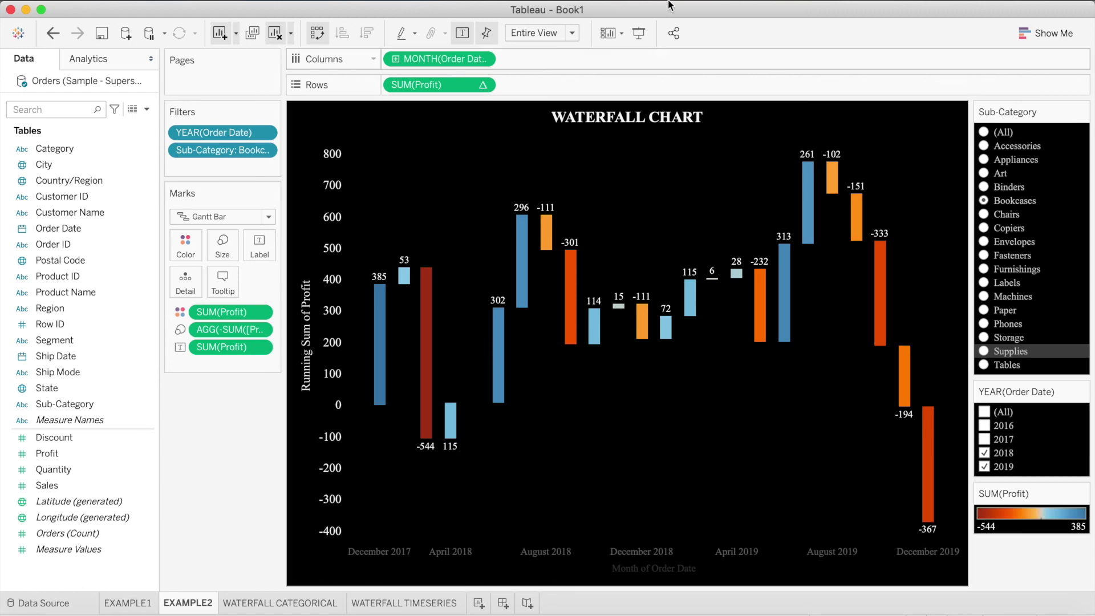